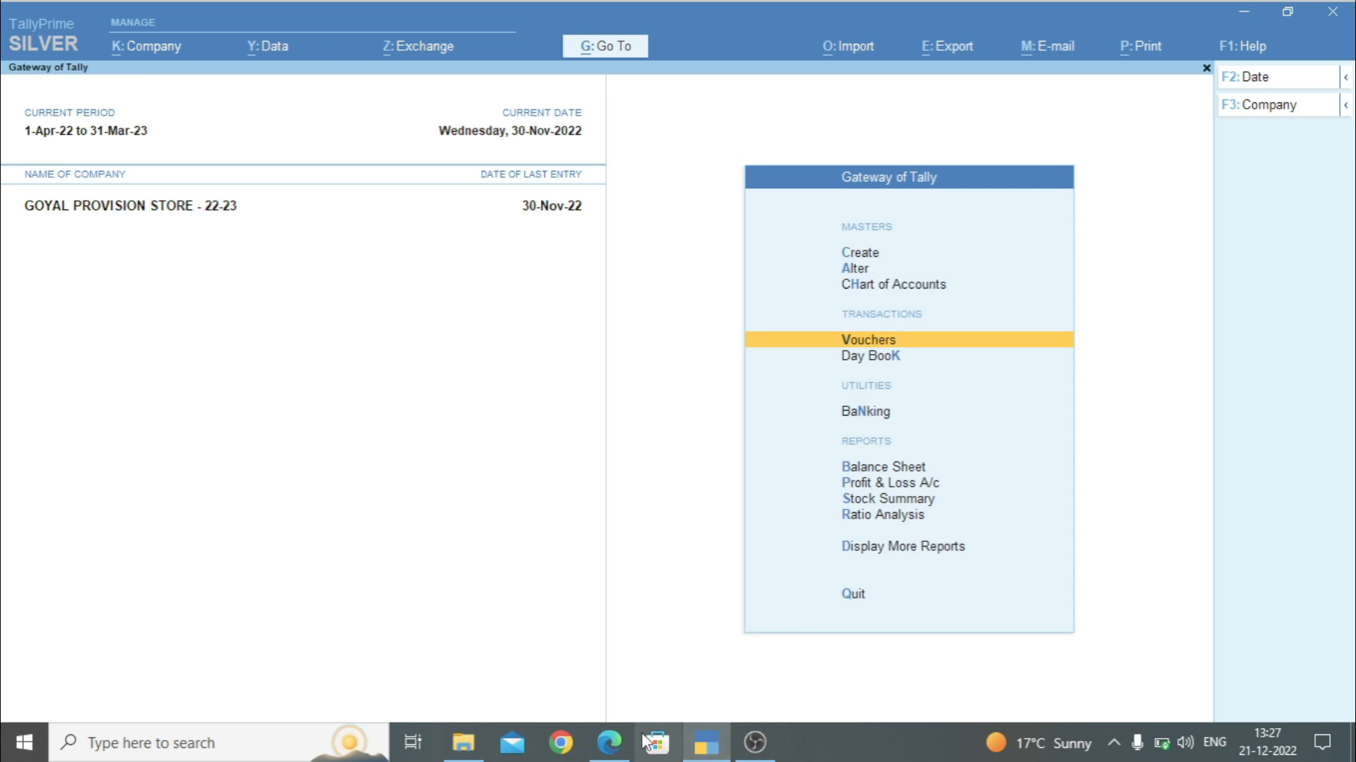
Switch to the browser to examine the buyer and consignee blocks on the sample tax invoice, and return to TallyPrime
left_click(660, 685)
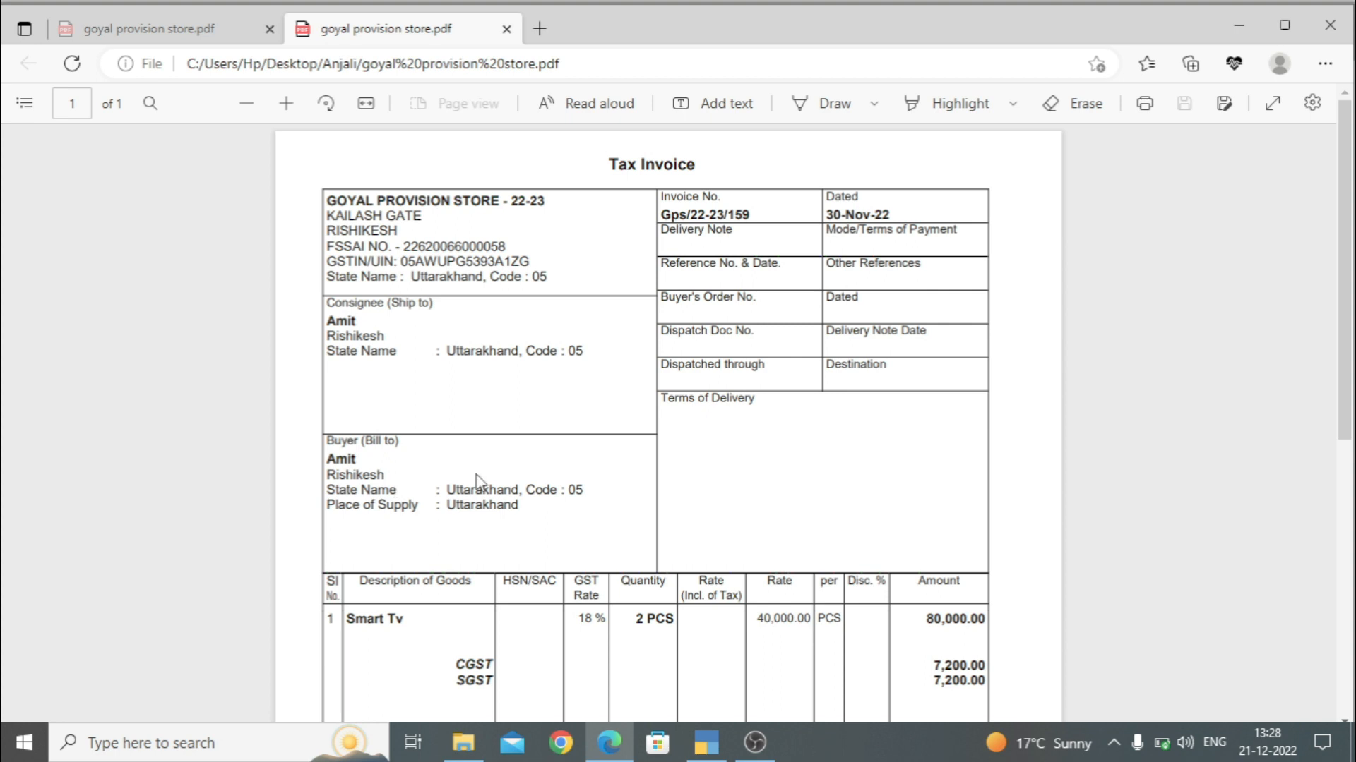
mouse_move(706, 743)
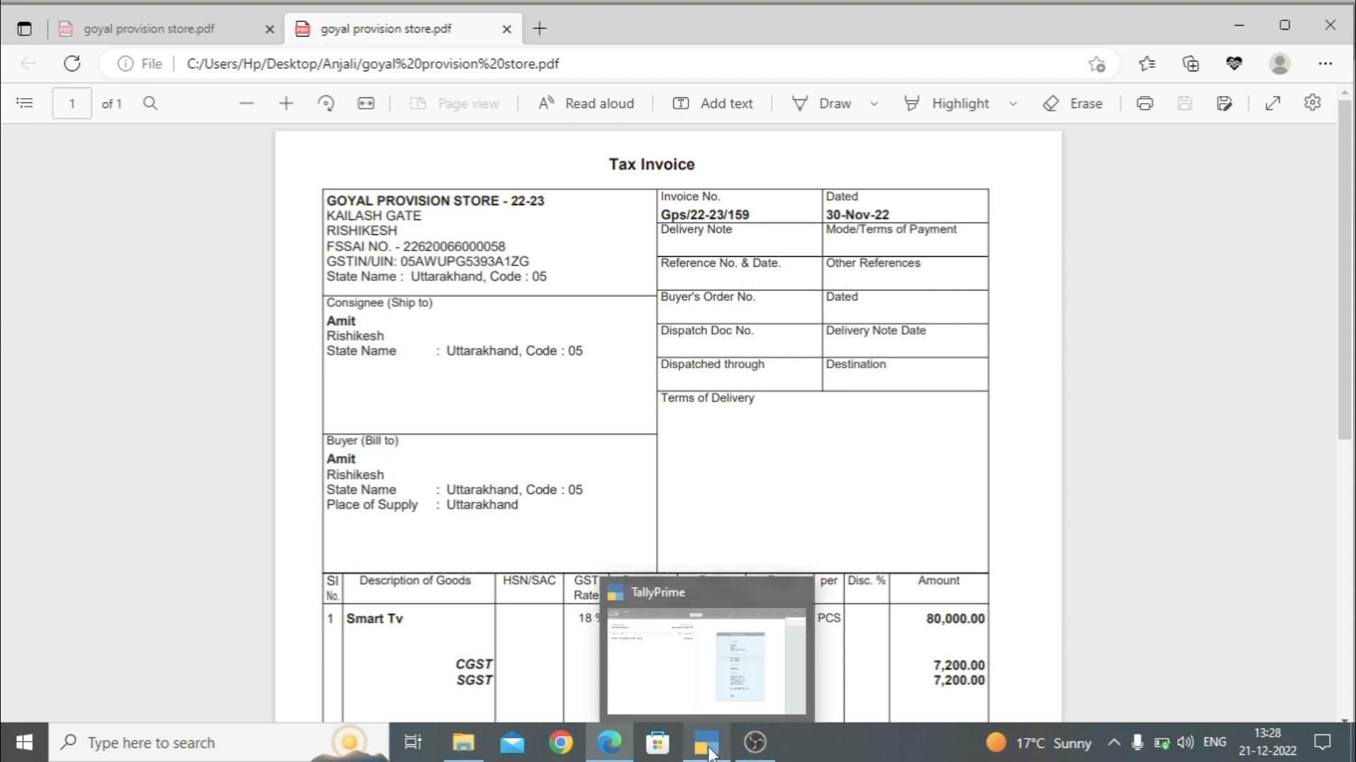
left_click(721, 692)
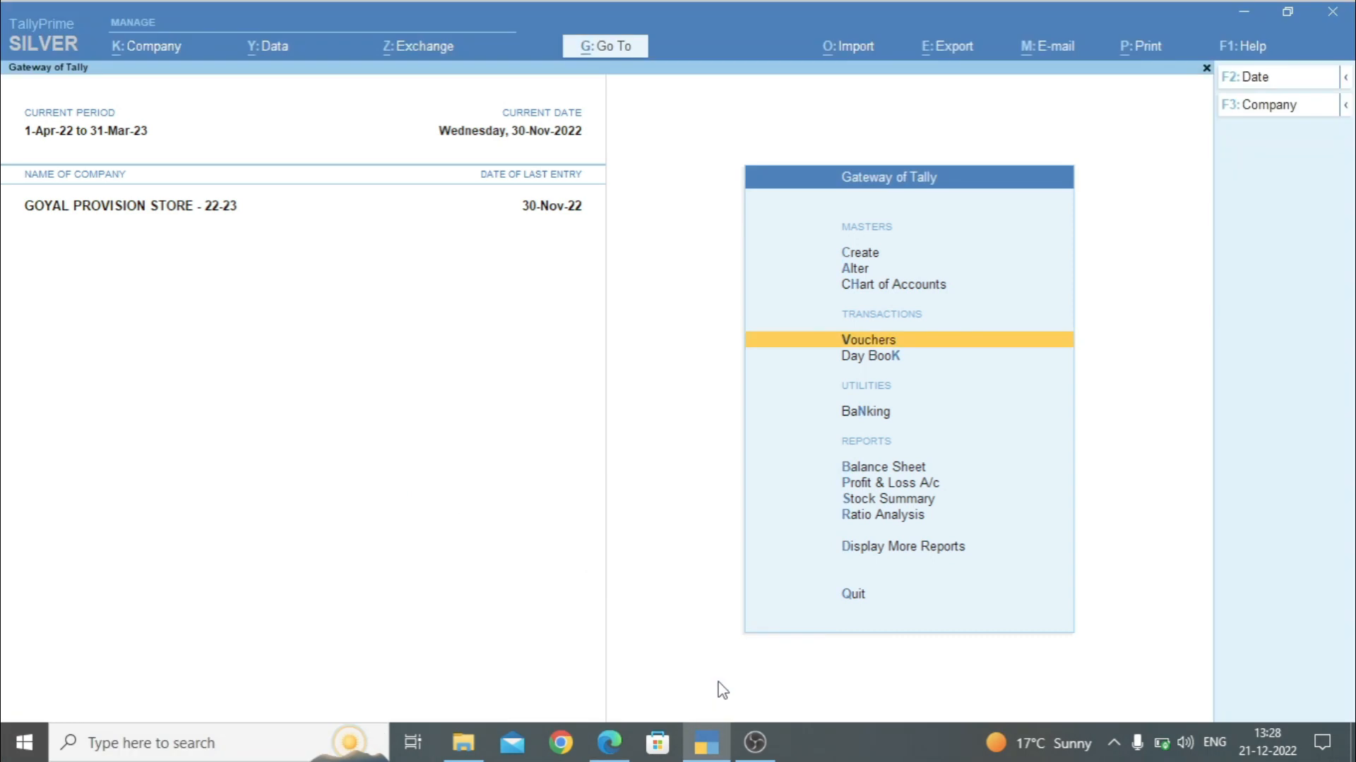
Start a sales voucher dated 30-Nov-22 for ABHINANDAN TRADERS, leaving the dispatch details blank
key("Return")
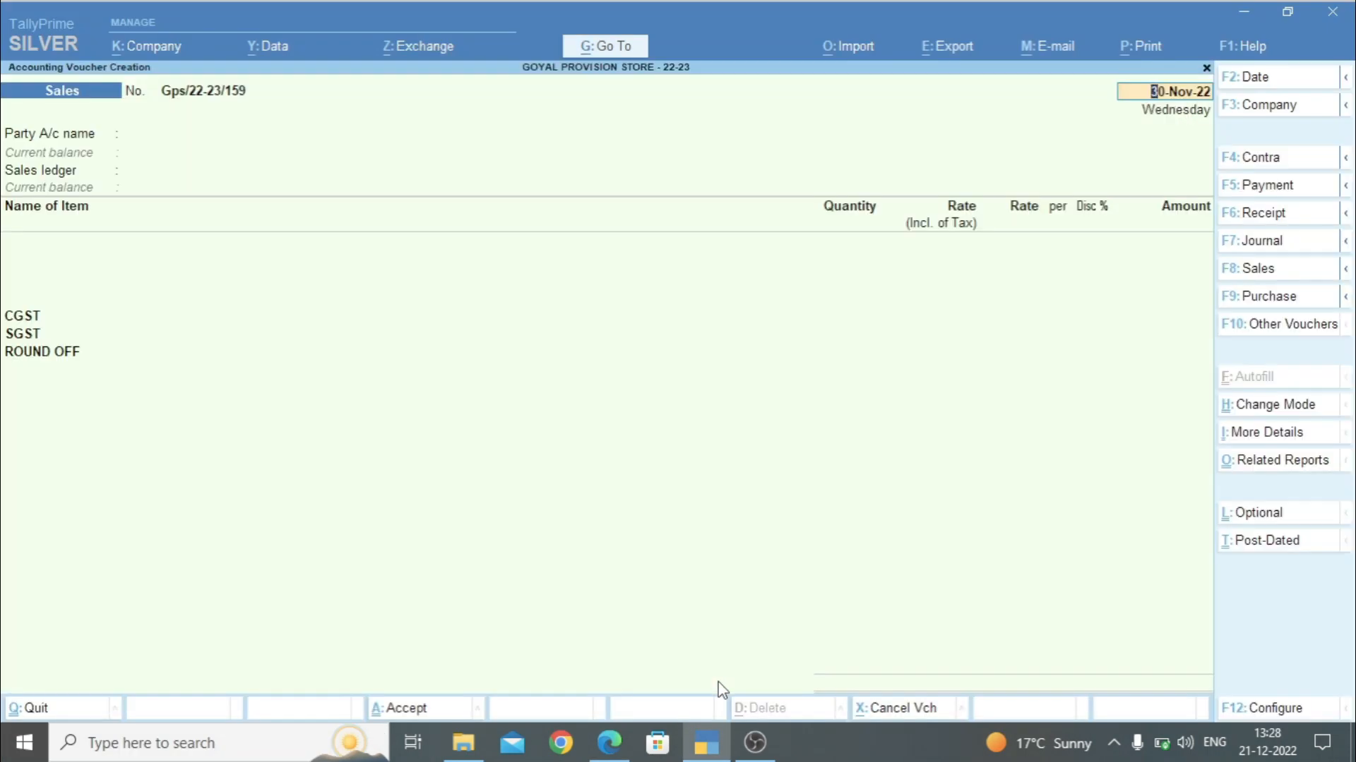
key("Return")
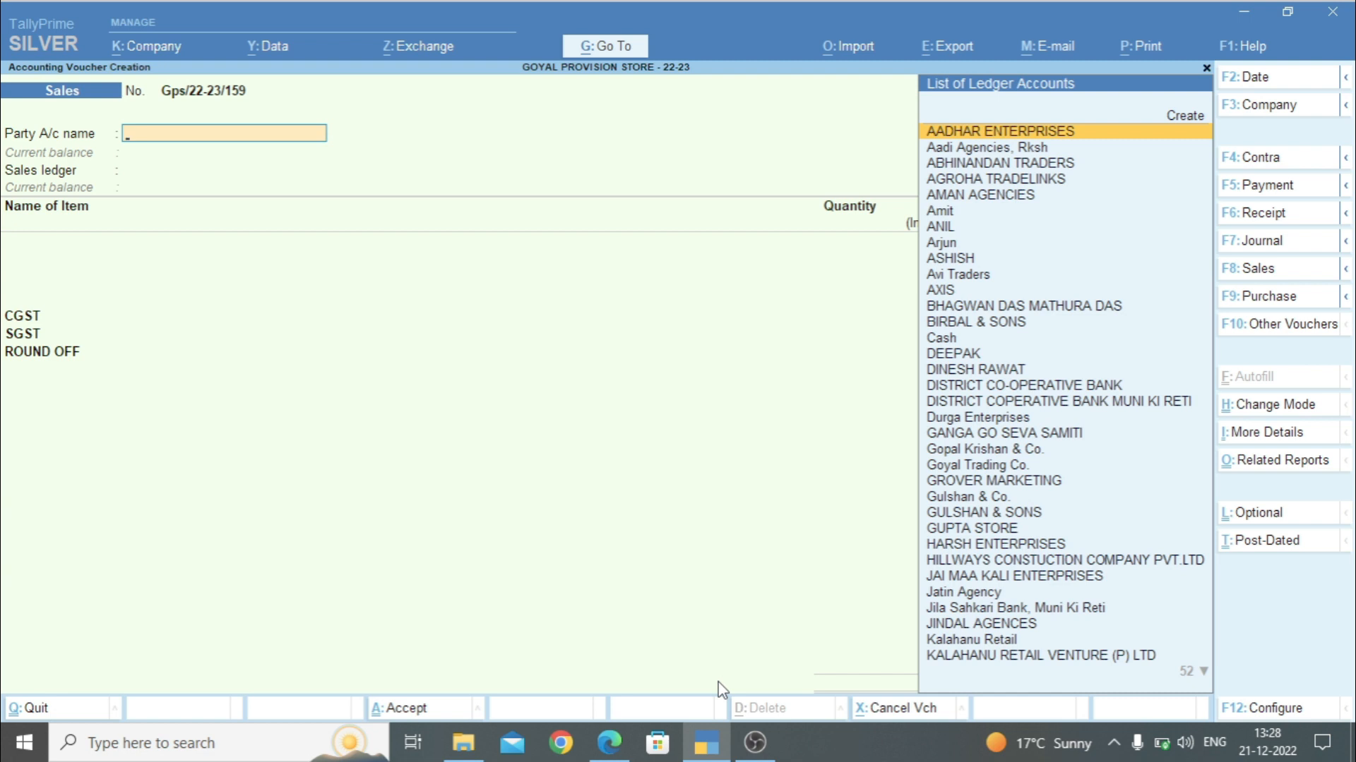
key("Down")
key("Down")
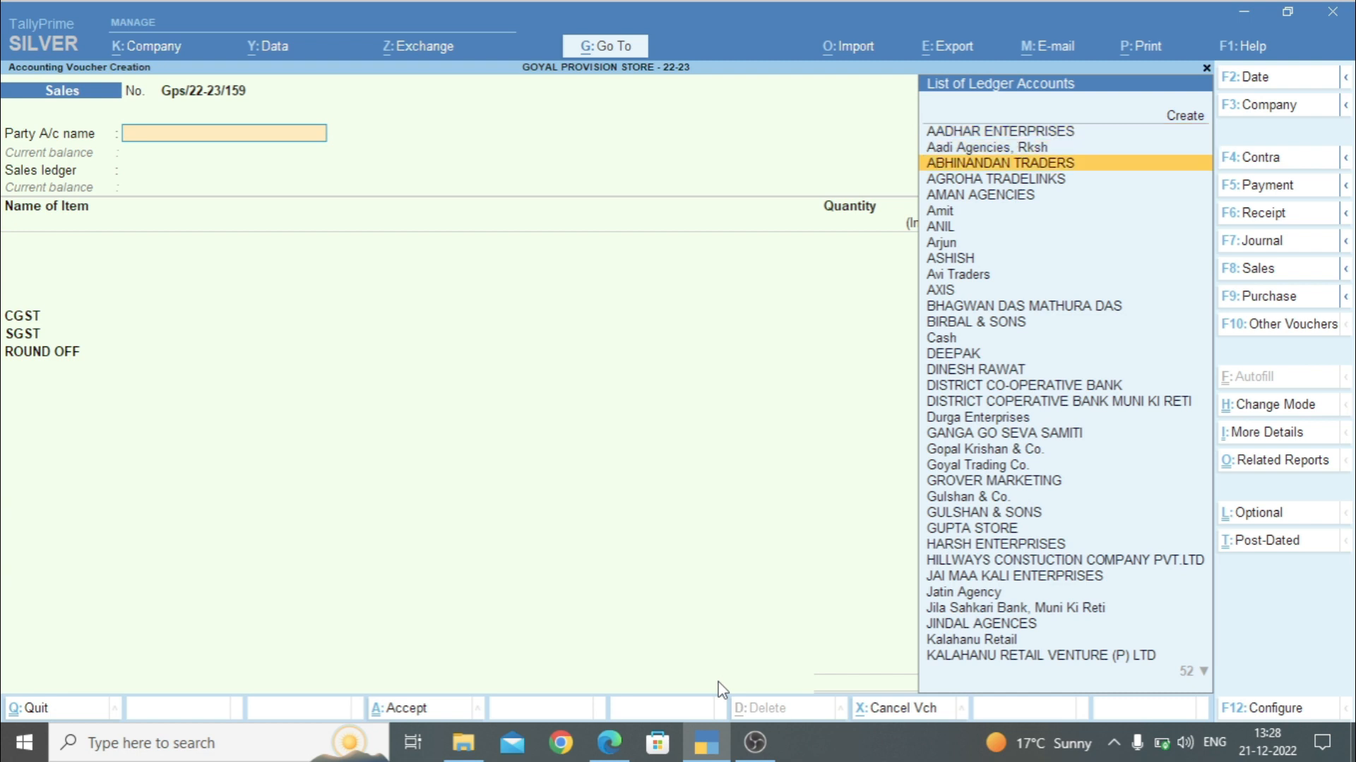
key("Return")
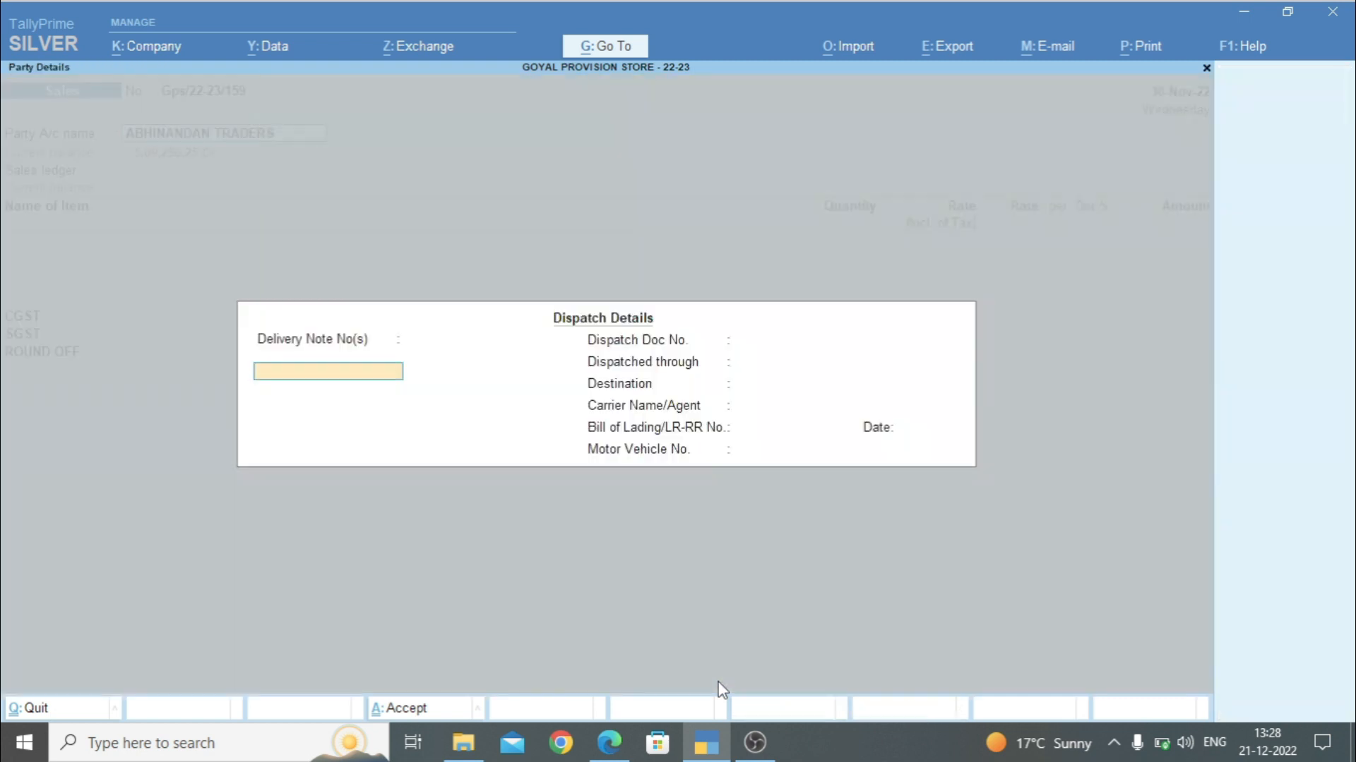
key("ctrl+a")
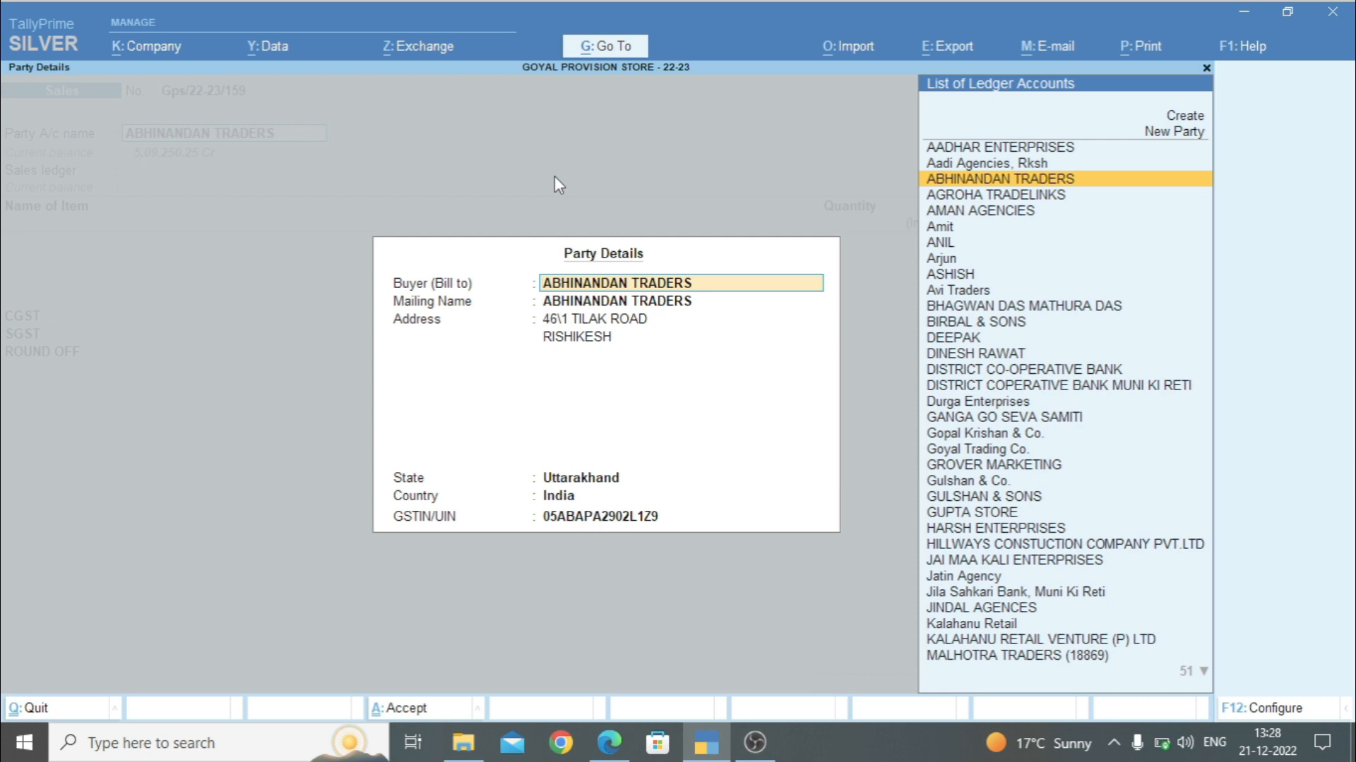
Configure the party details to provide separate Buyer and Consignee details, keeping the other options as they are
key("F12")
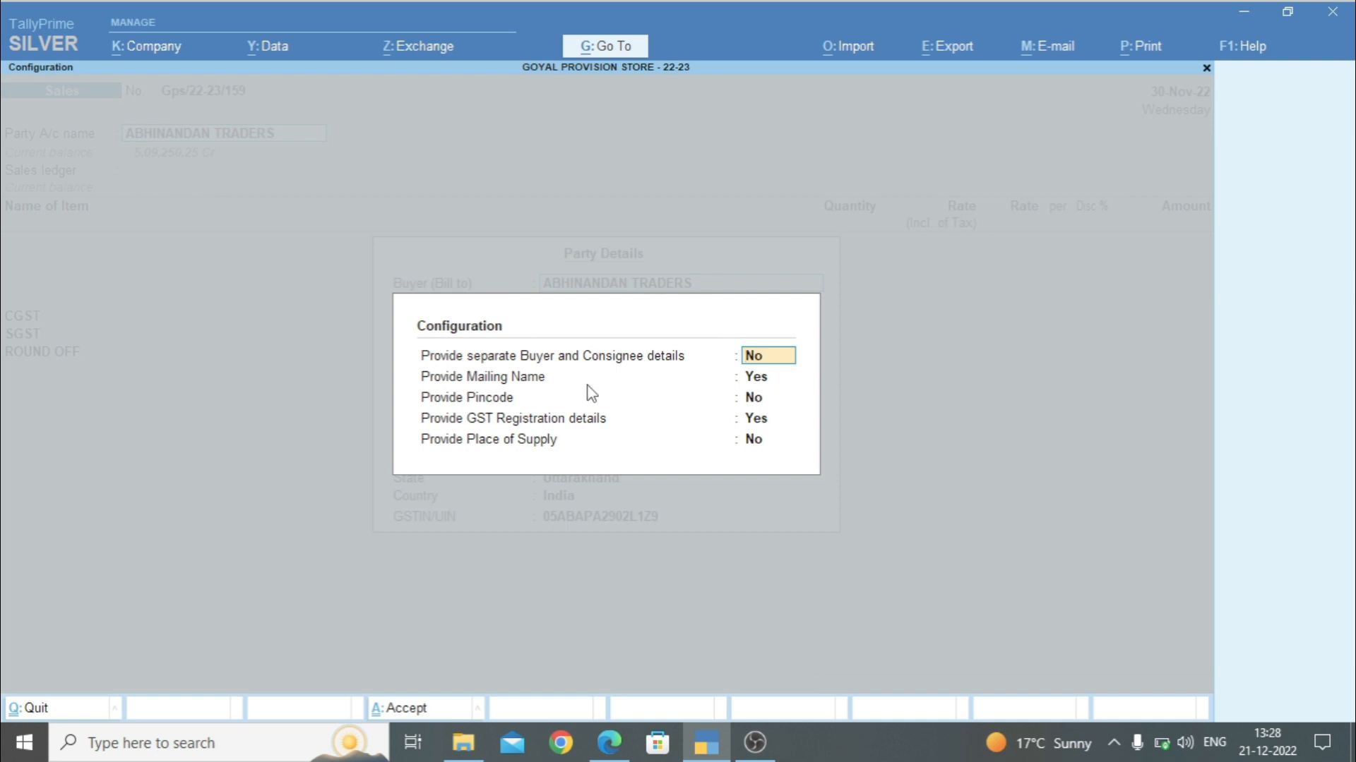
type("Y")
key("Return")
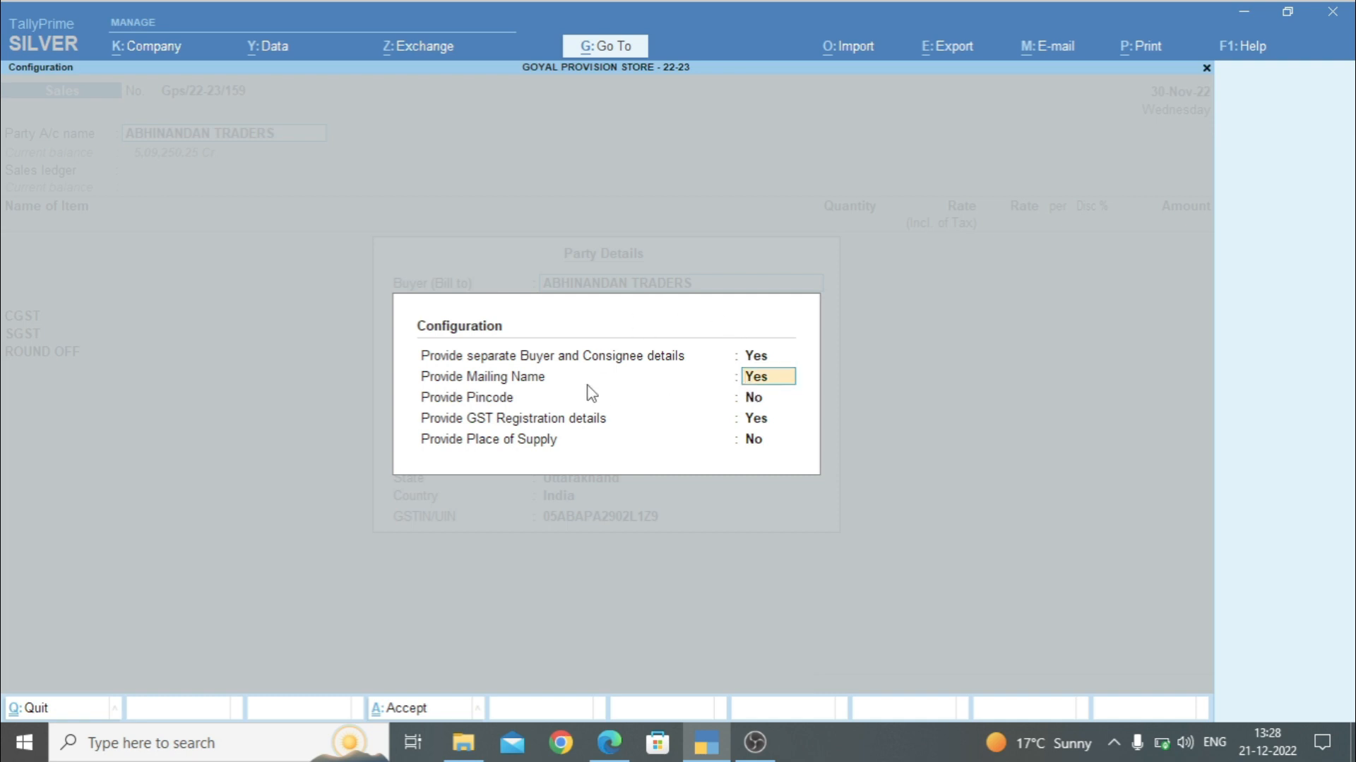
key("Return")
key("Return")
key("Return")
key("Return")
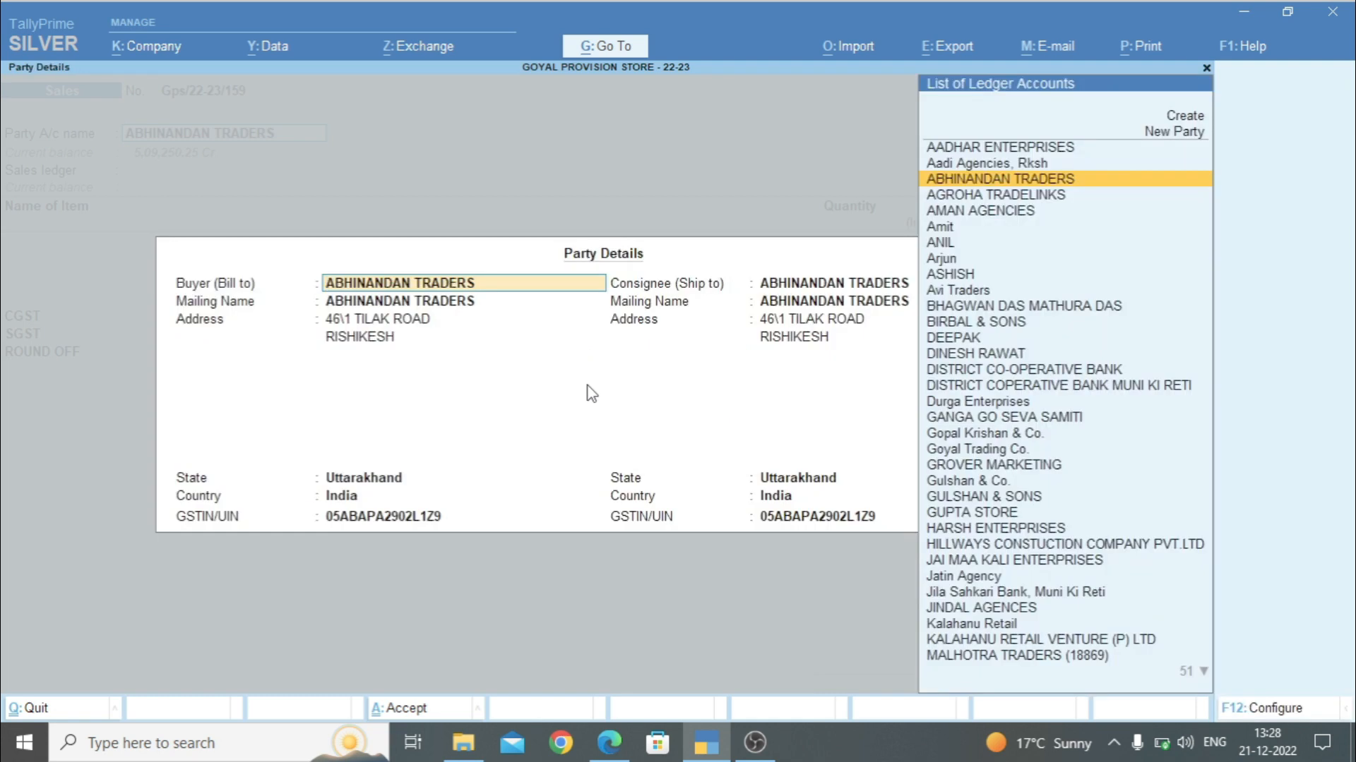
Configure the party details to provide the Place of Supply
key("F12")
key("Return")
key("Return")
key("Return")
key("Return")
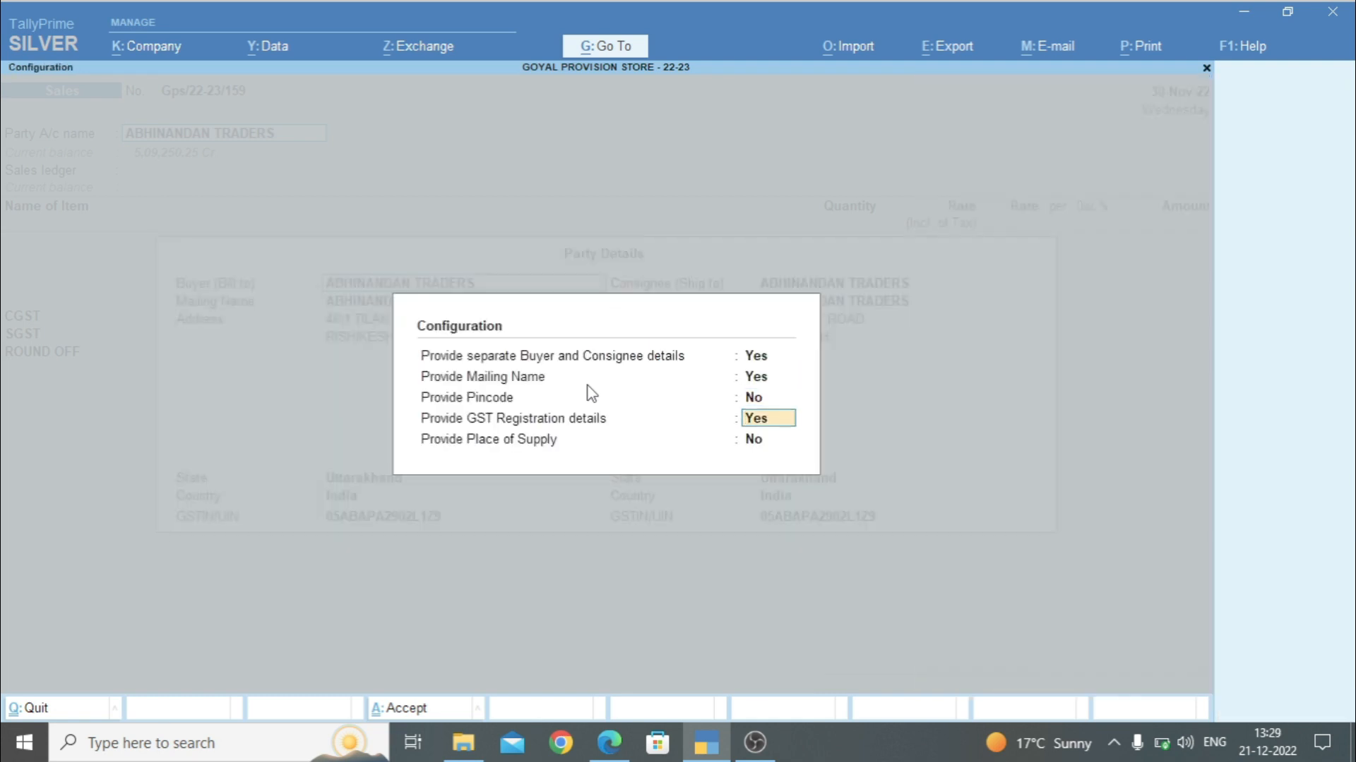
type("y")
key("Return")
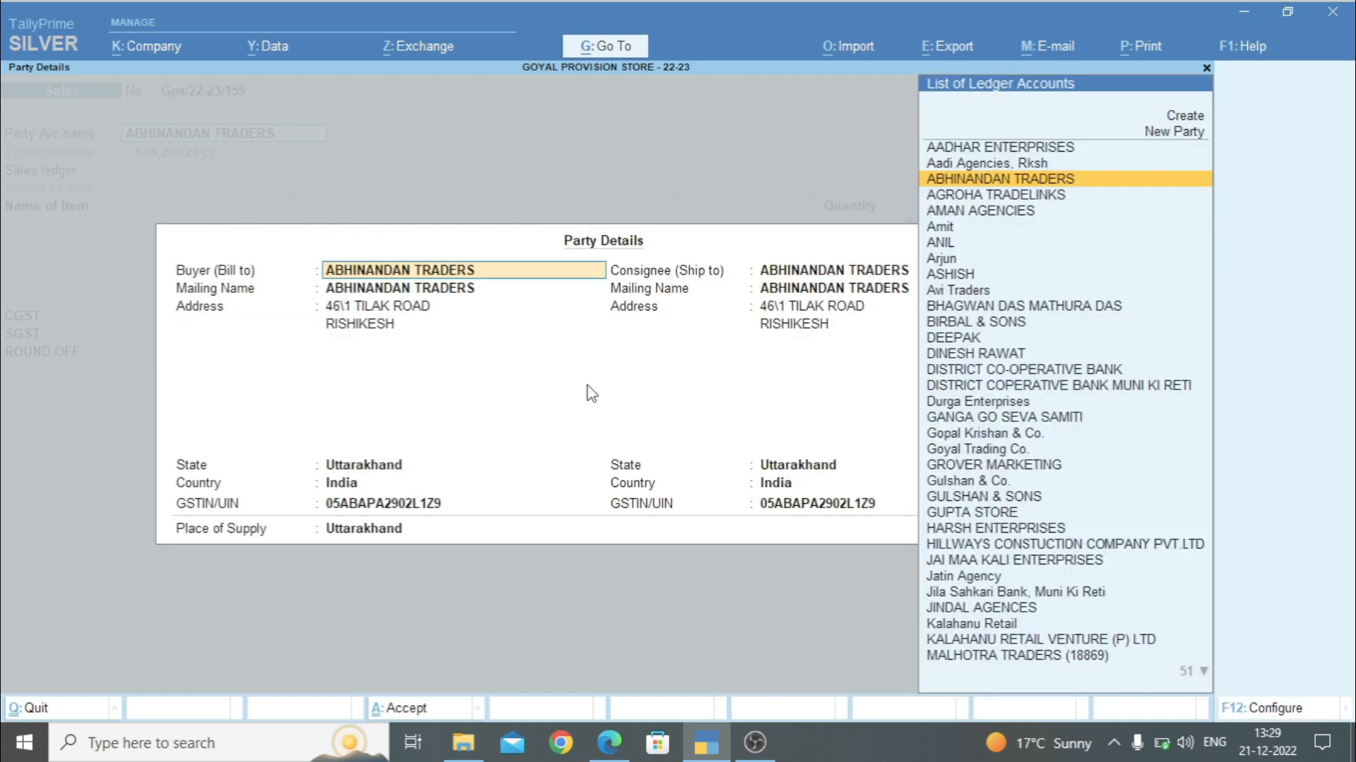
Keep ABHINANDAN TRADERS and its details as the buyer, and choose AMAN AGENCIES as the consignee
key("Return")
key("Return")
key("Return")
key("Return")
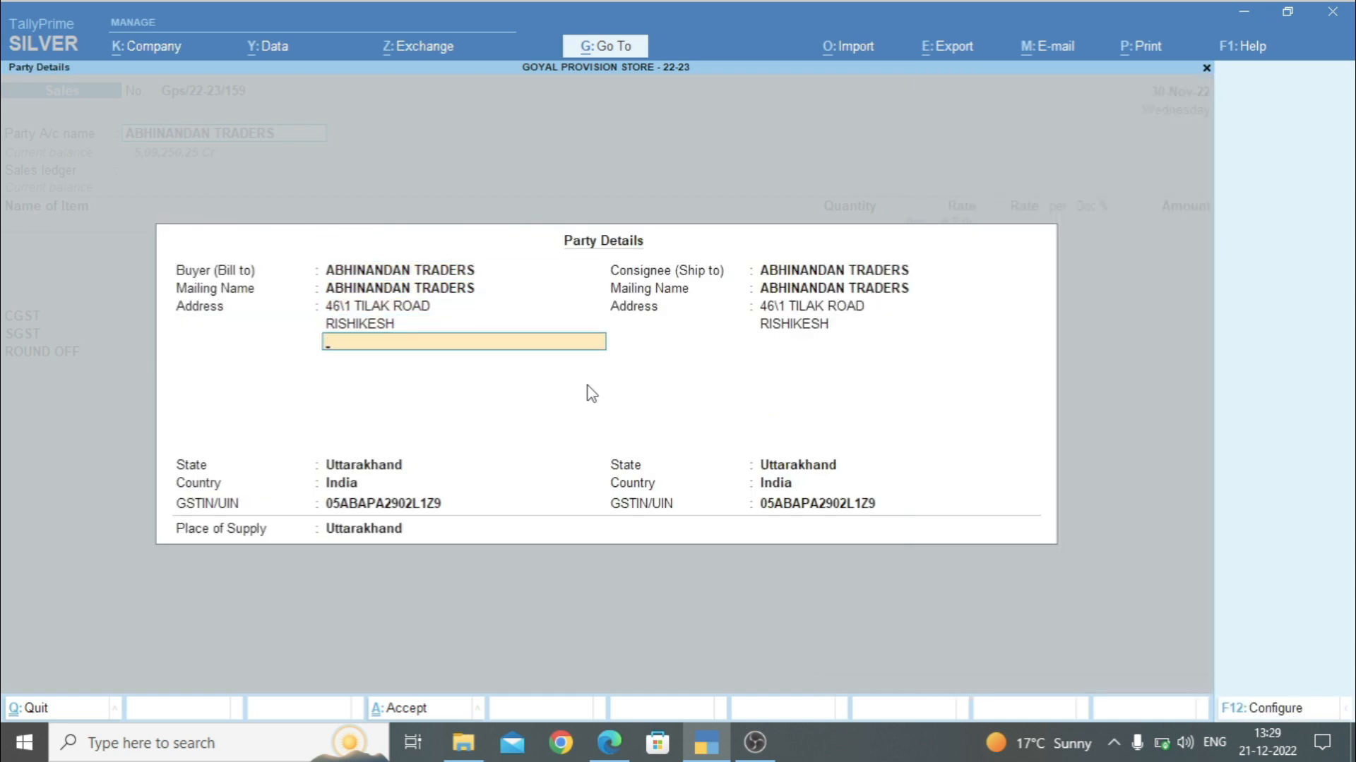
key("Return")
key("Return")
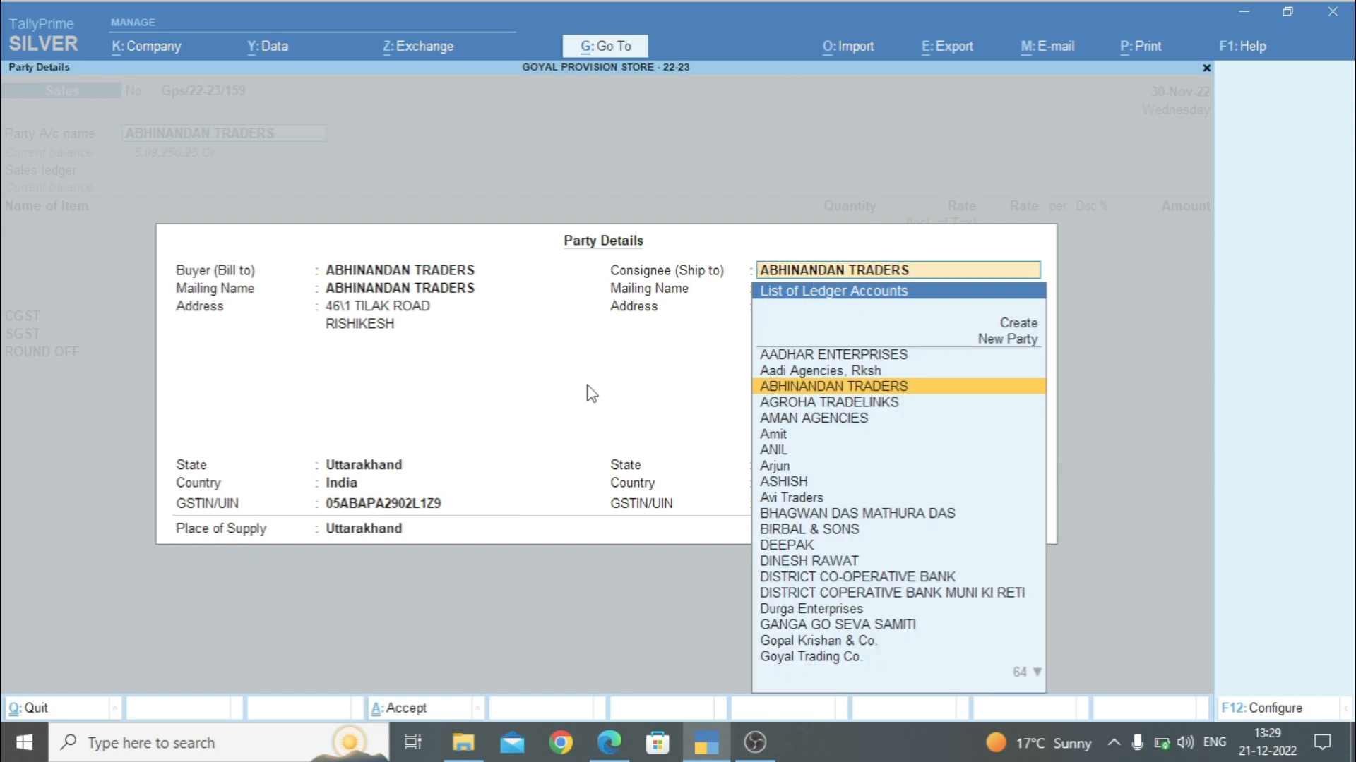
key("Down")
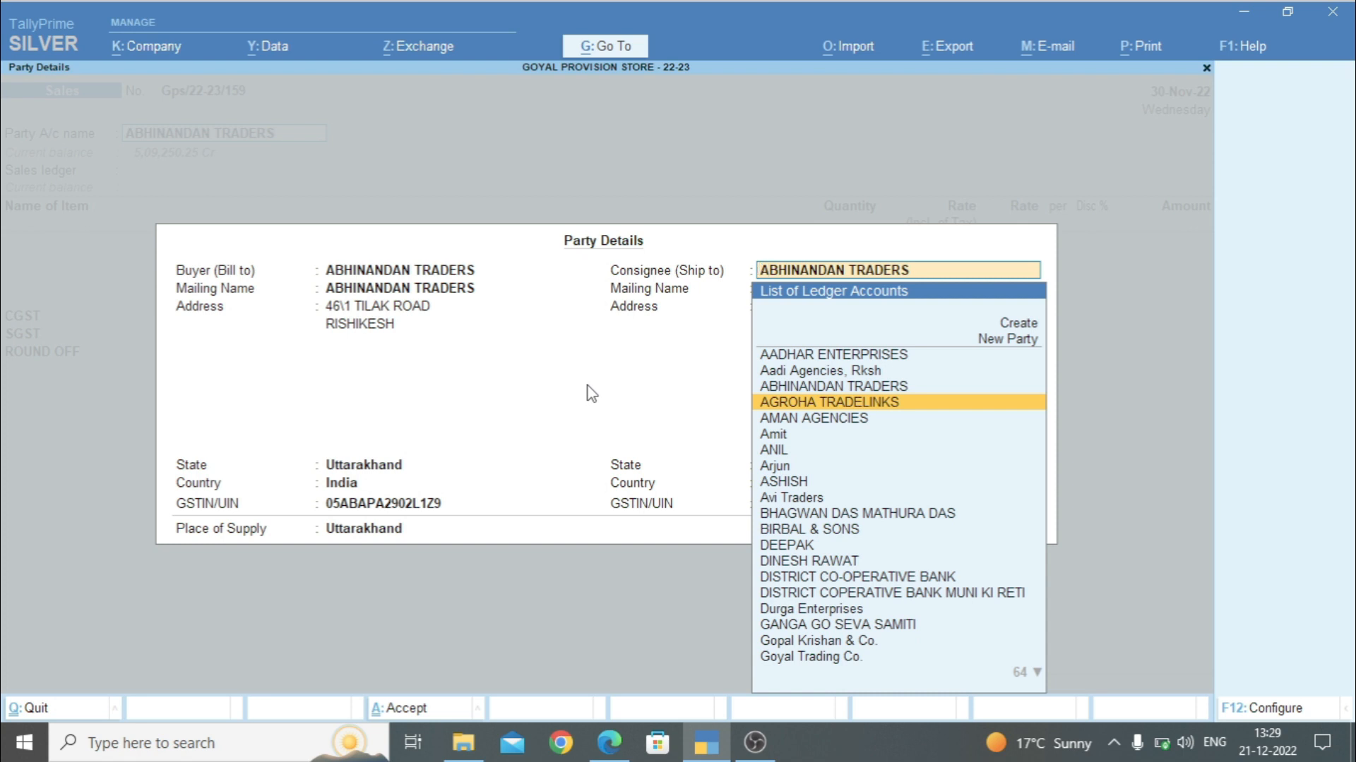
key("Down")
key("Return")
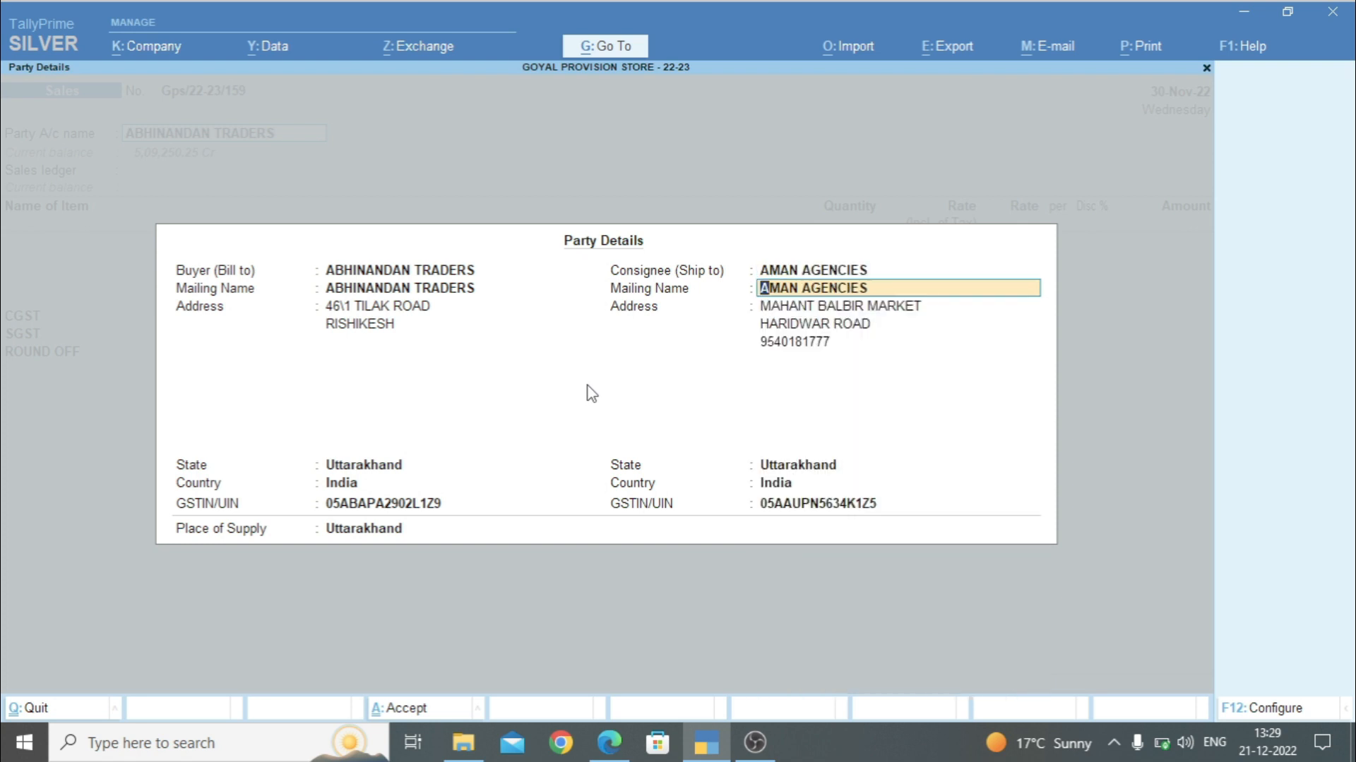
Accept the consignee's details and the place of supply, and choose Sale as the sales ledger
key("Return")
key("Return")
key("Return")
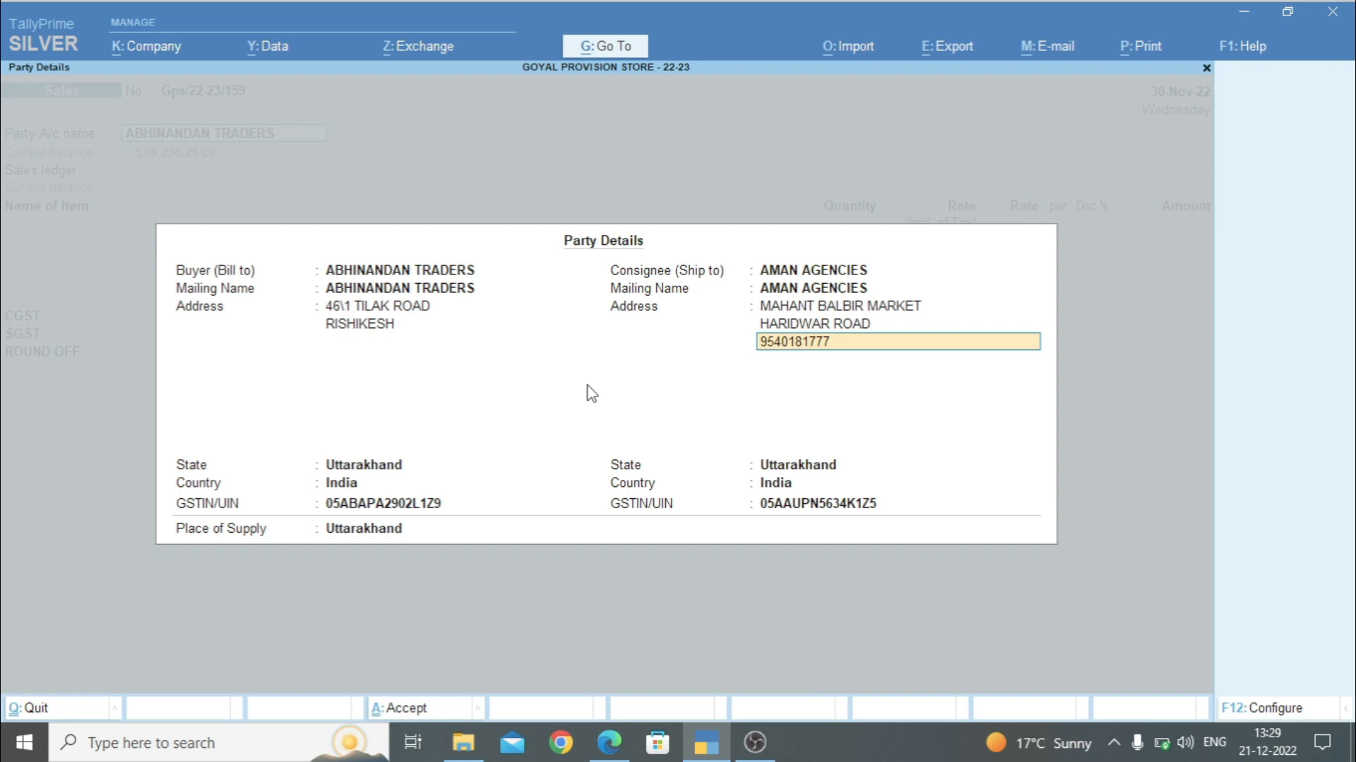
key("Return")
key("Return")
key("Return")
key("Return")
key("Return")
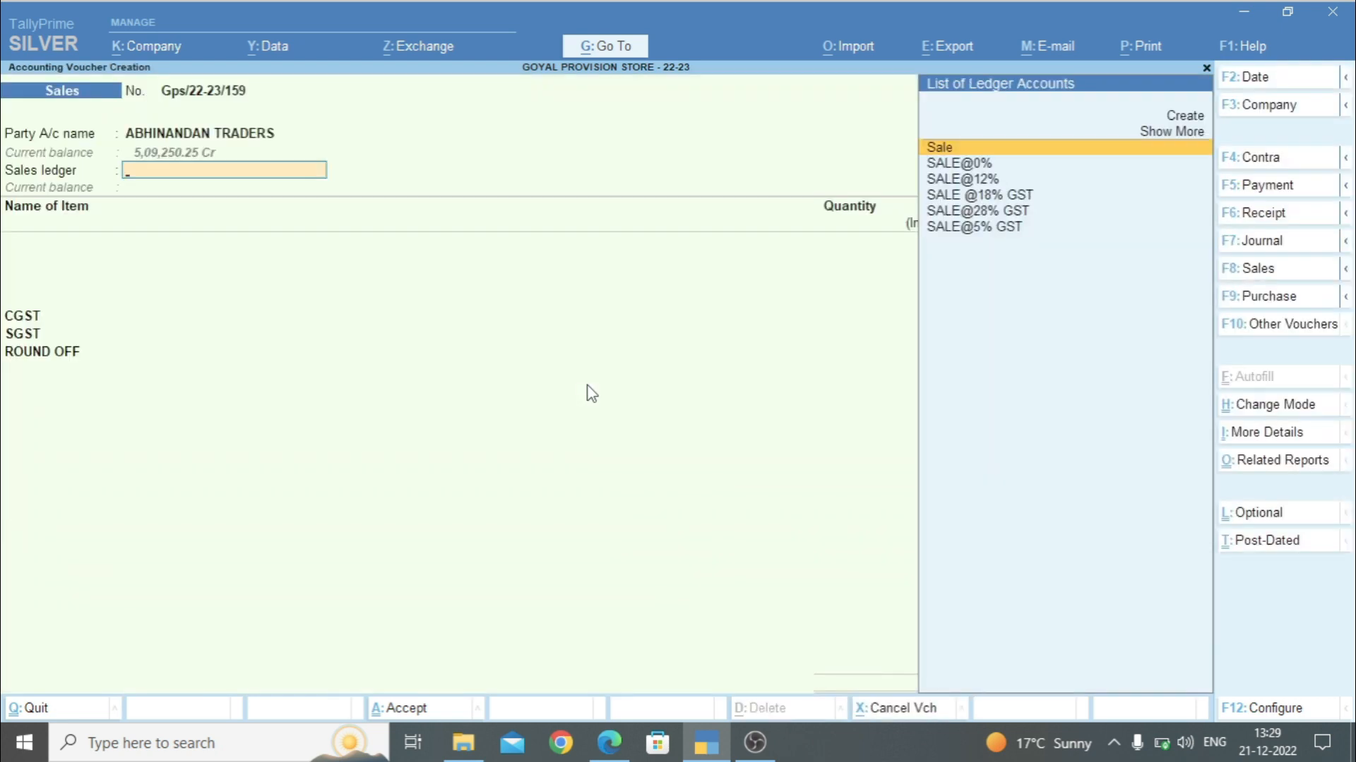
key("Return")
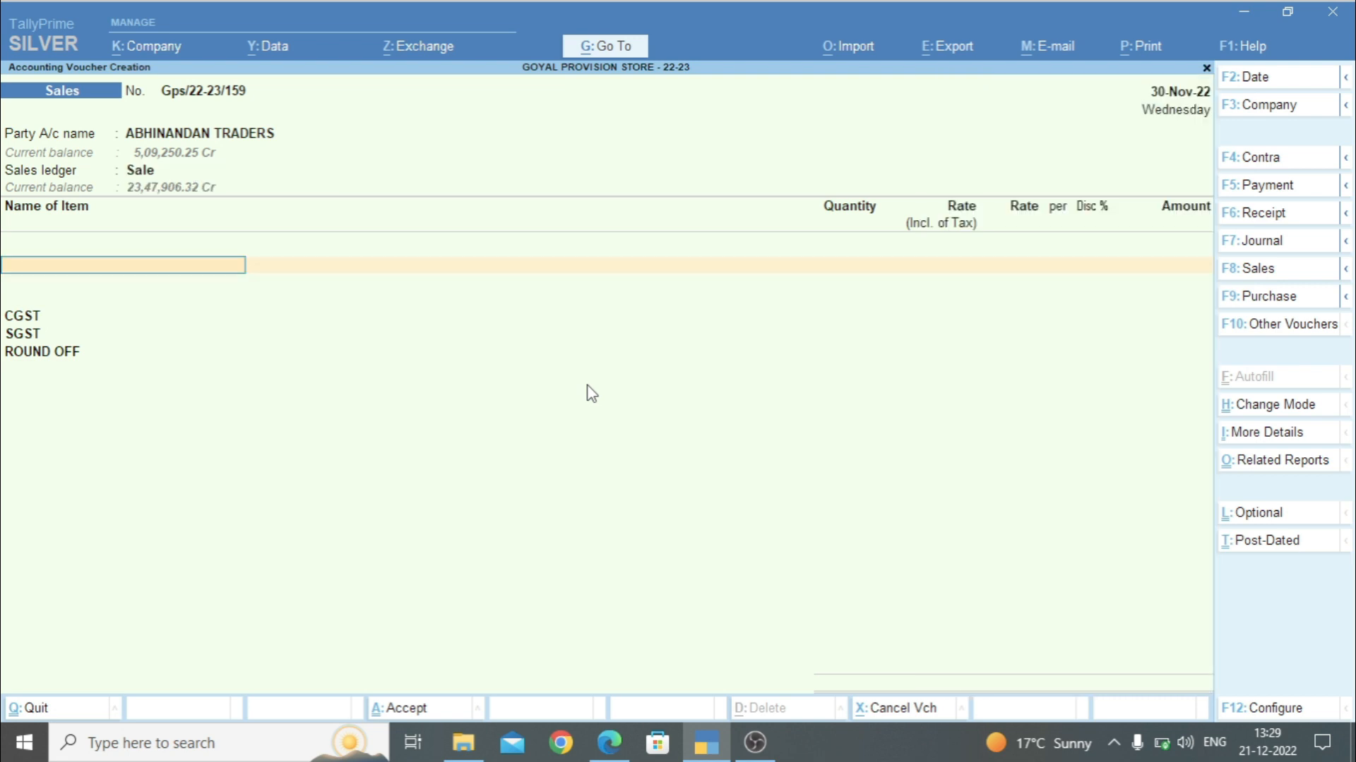
Add the stock item Smart Tv with a quantity of 2 PCS at a rate of 40,000 each, excluding tax
type("Sma")
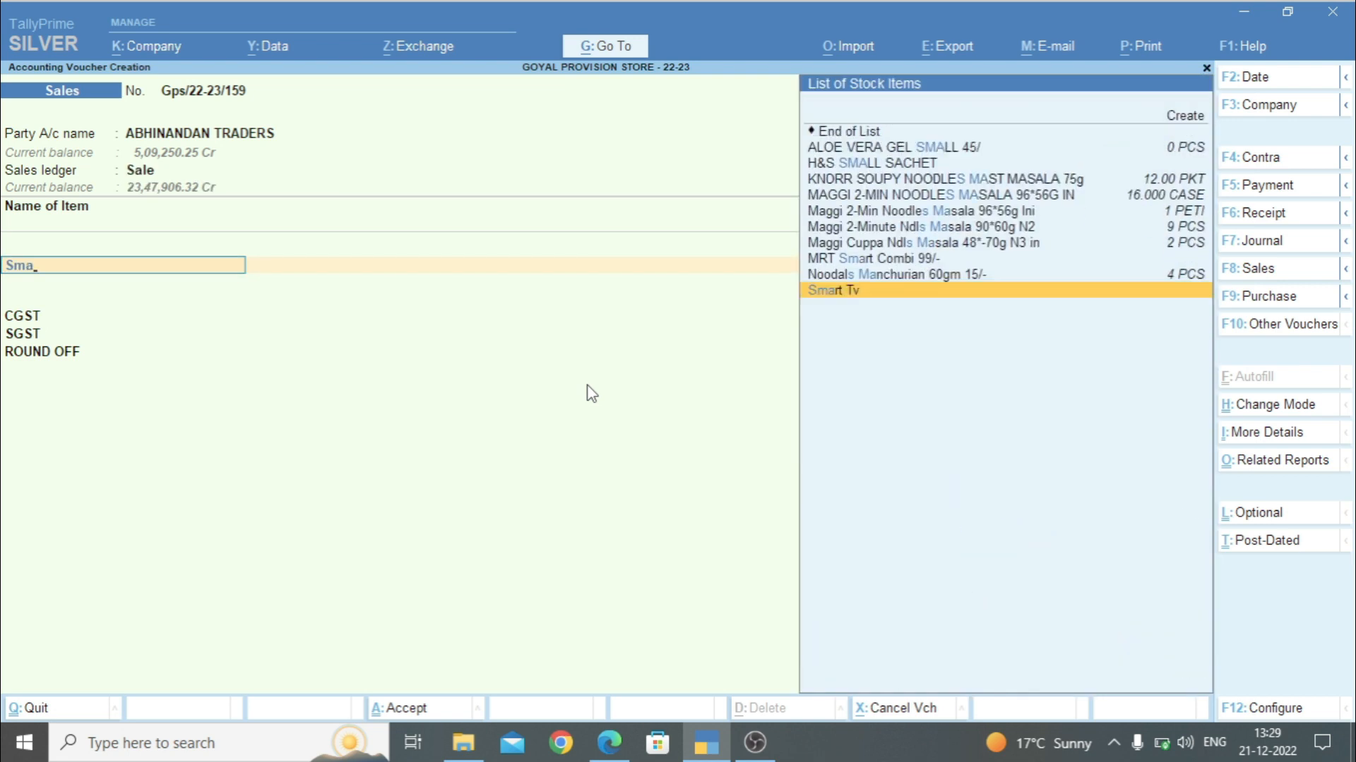
key("Return")
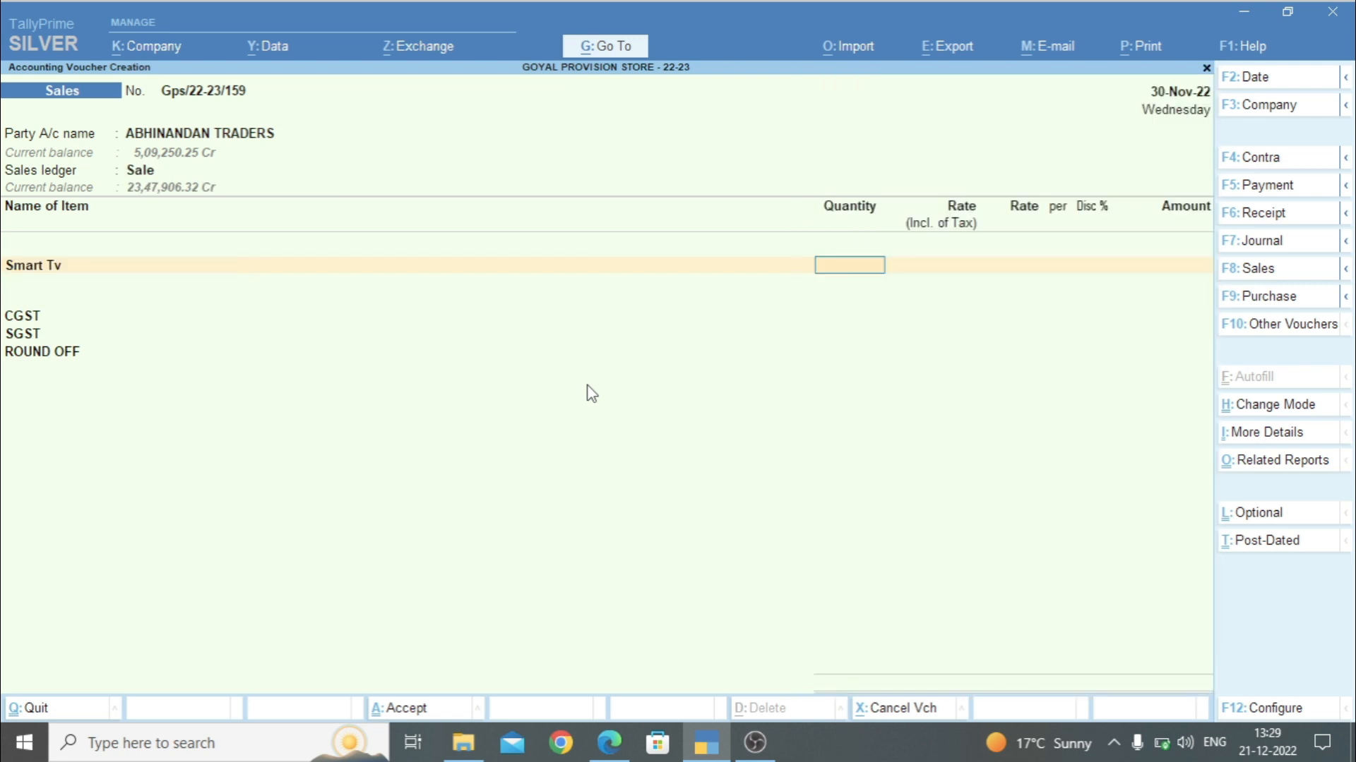
type("2")
key("Return")
key("Return")
key("Return")
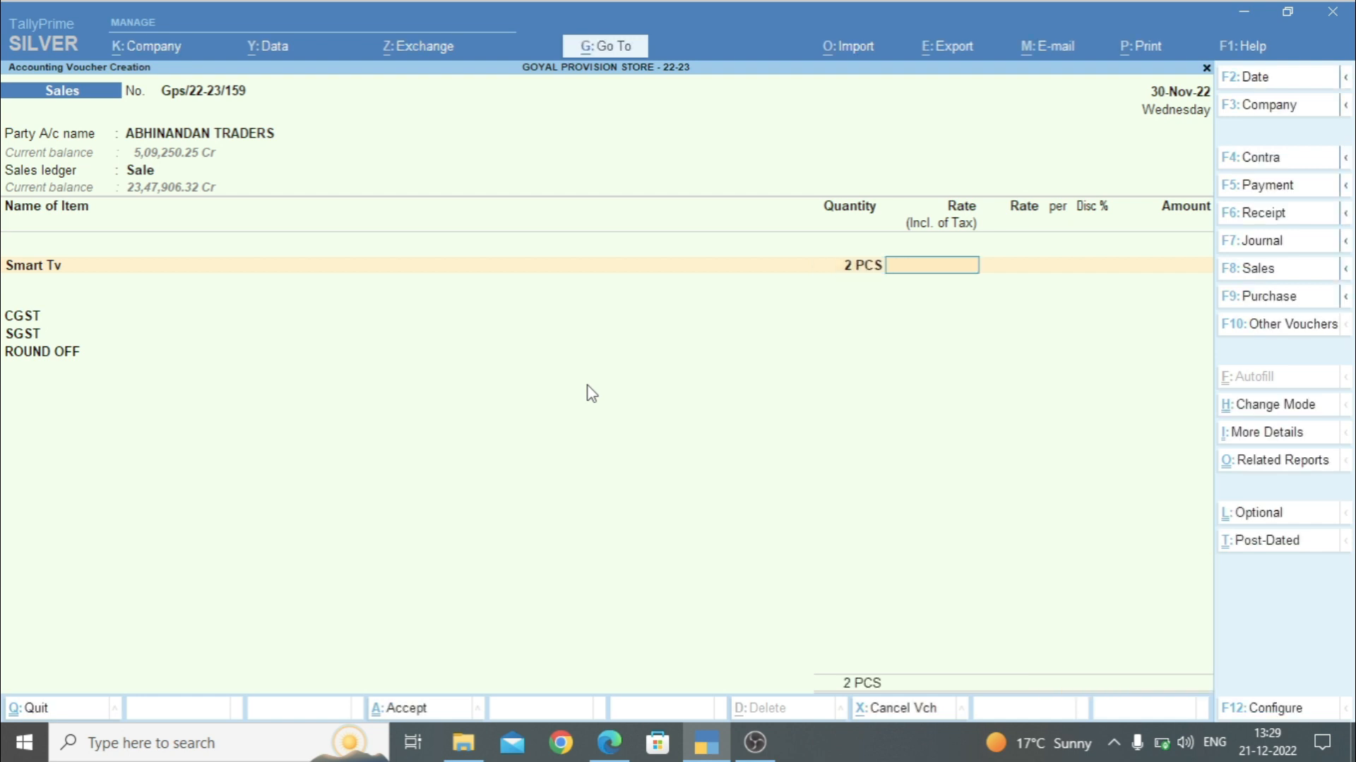
type("40000")
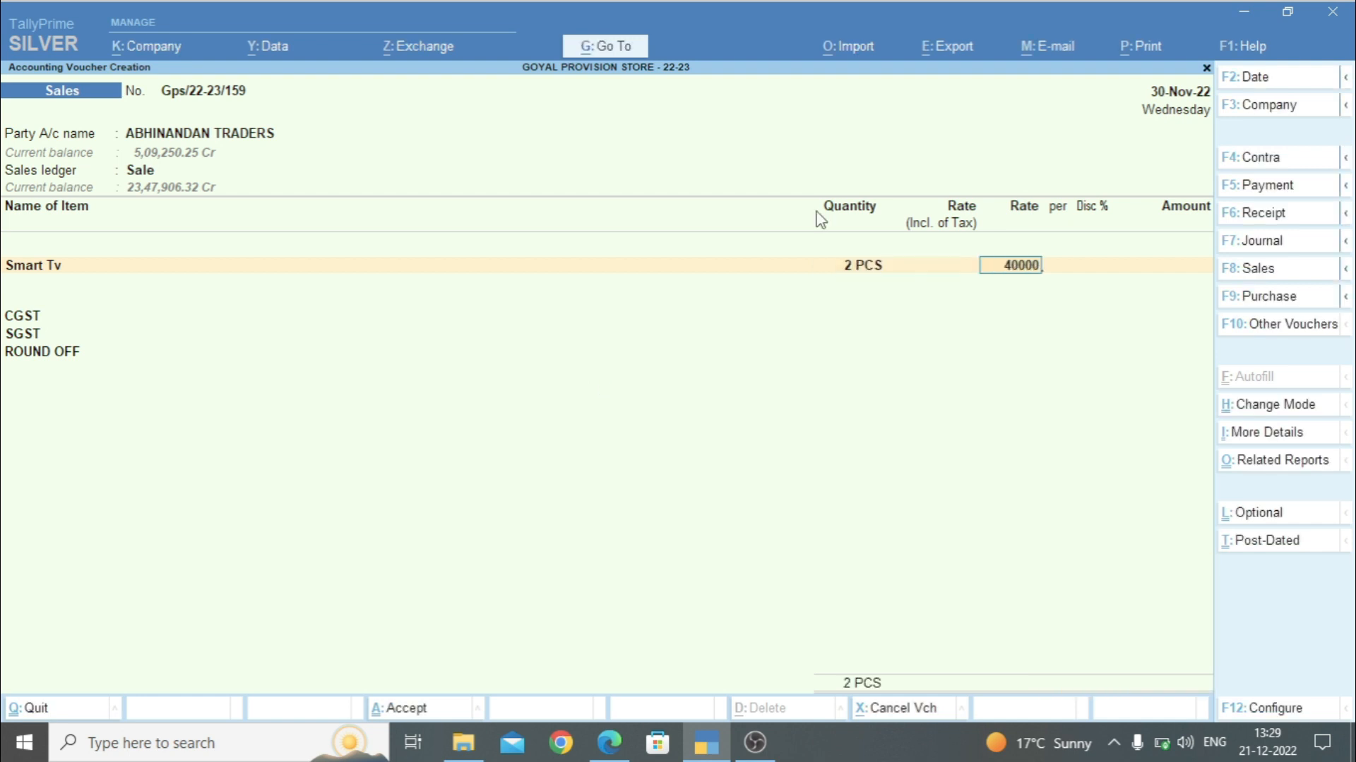
key("Return")
key("Return")
key("Return")
key("Return")
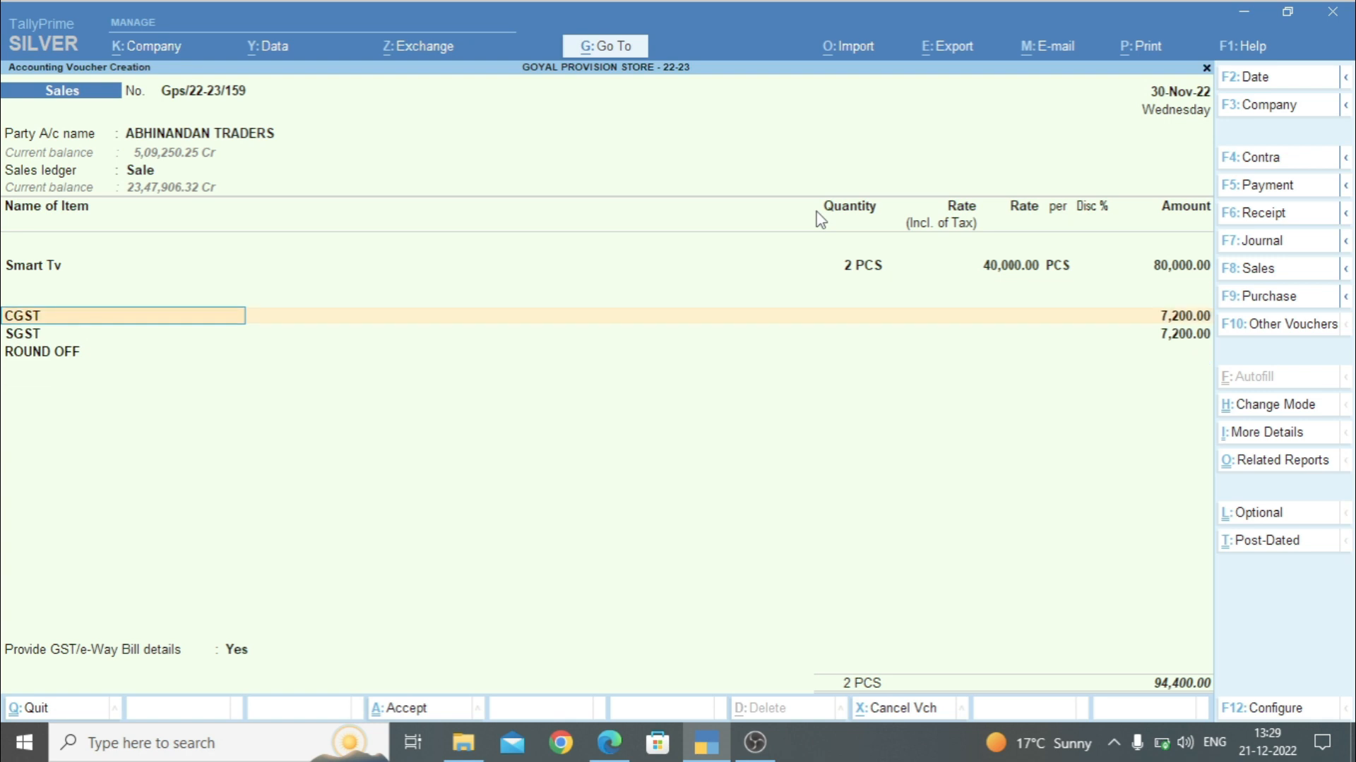
Accept the CGST and SGST tax lines of the voucher
key("Return")
key("Return")
key("Return")
key("Return")
key("Return")
key("Return")
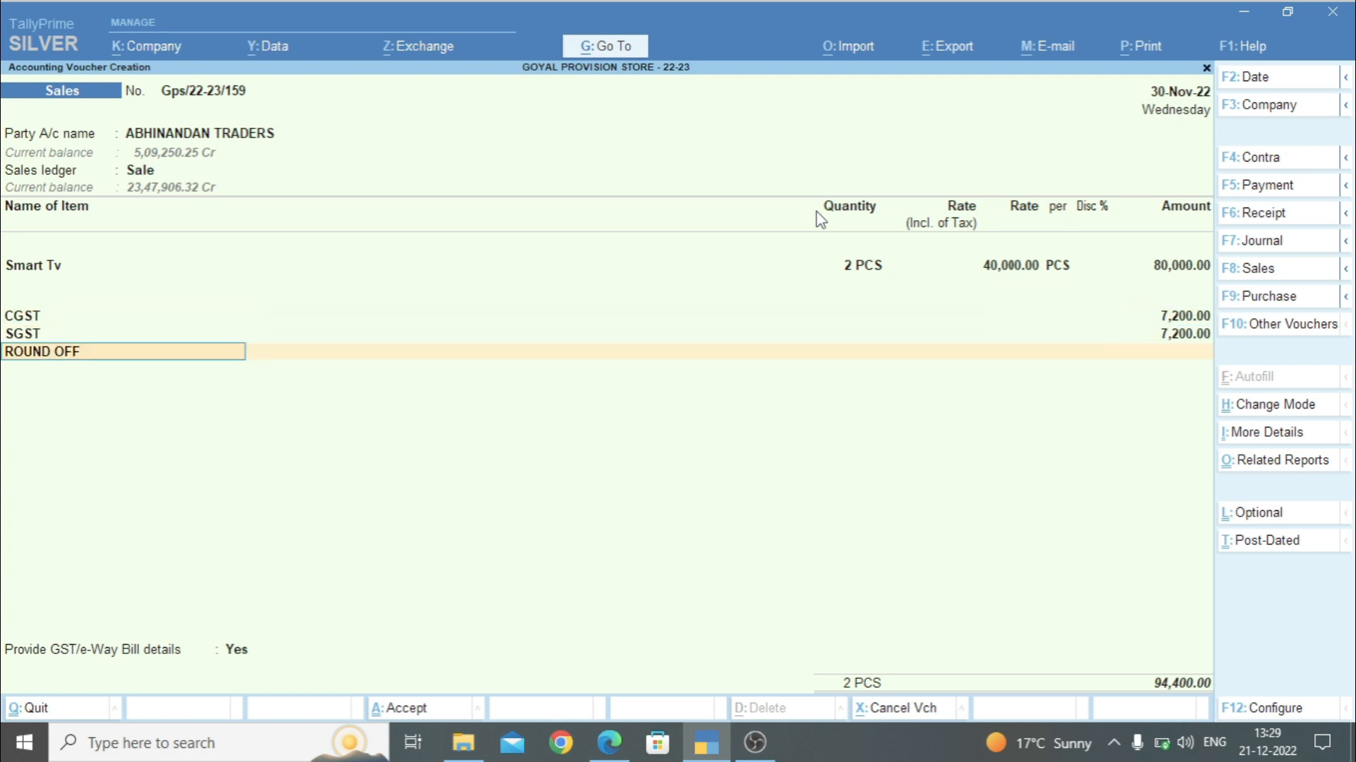
Preview the voucher's tax invoice printout enlarged to examine the buyer and consignee area, and close the preview
key("ctrl+p")
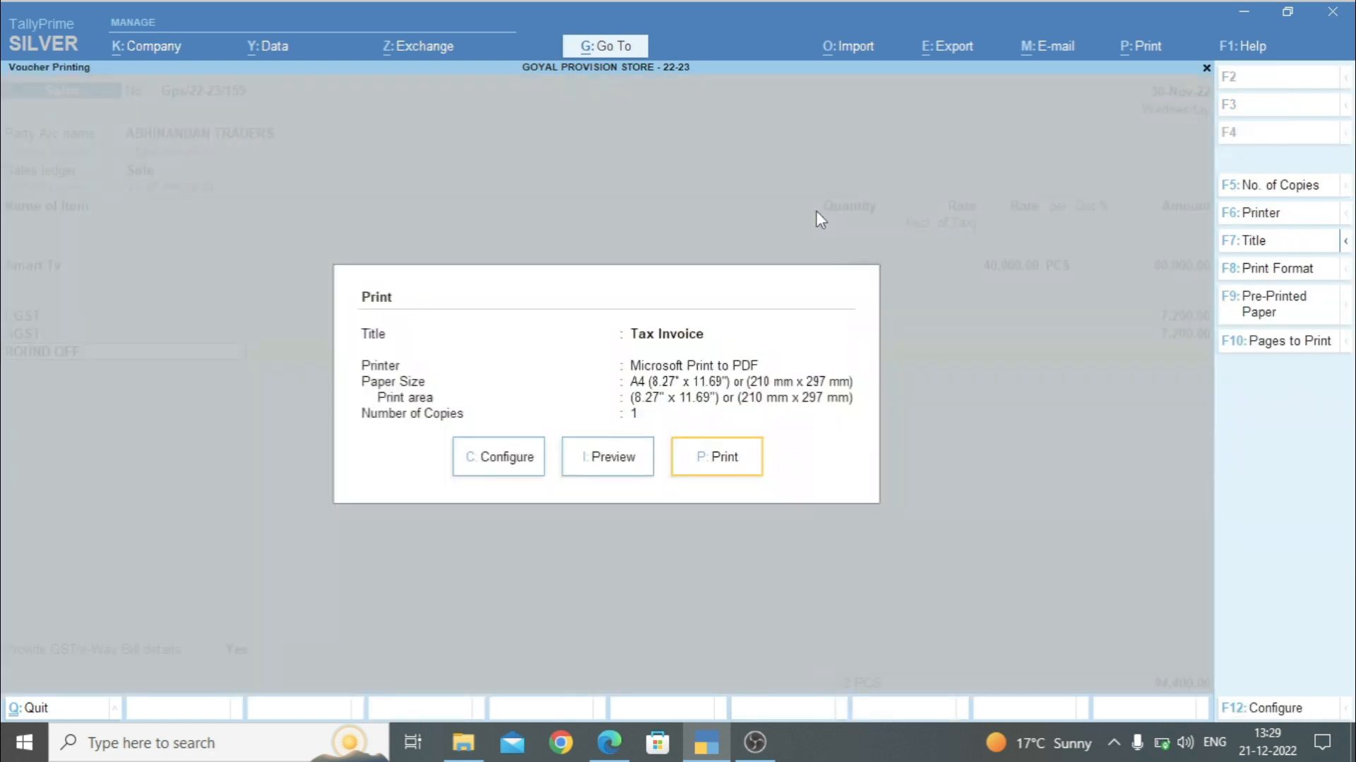
key("i")
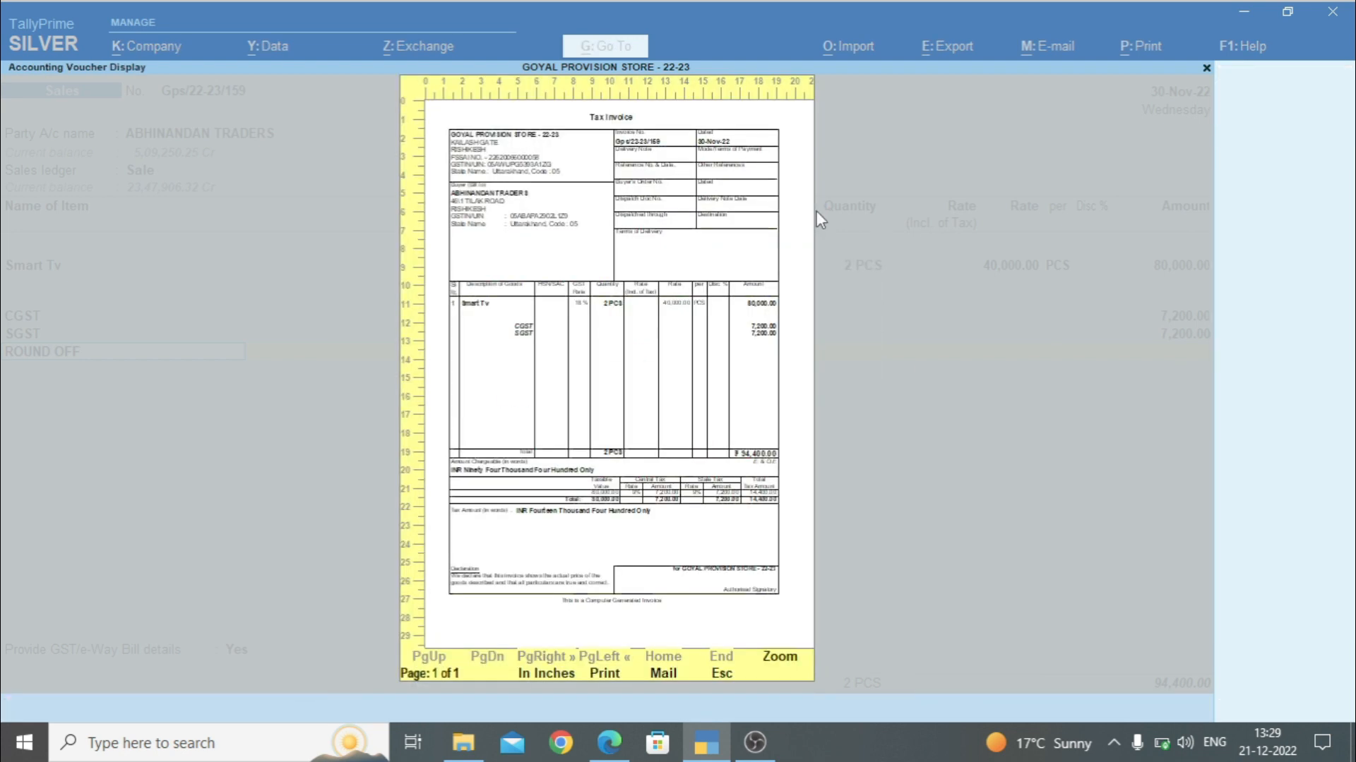
key("alt+z")
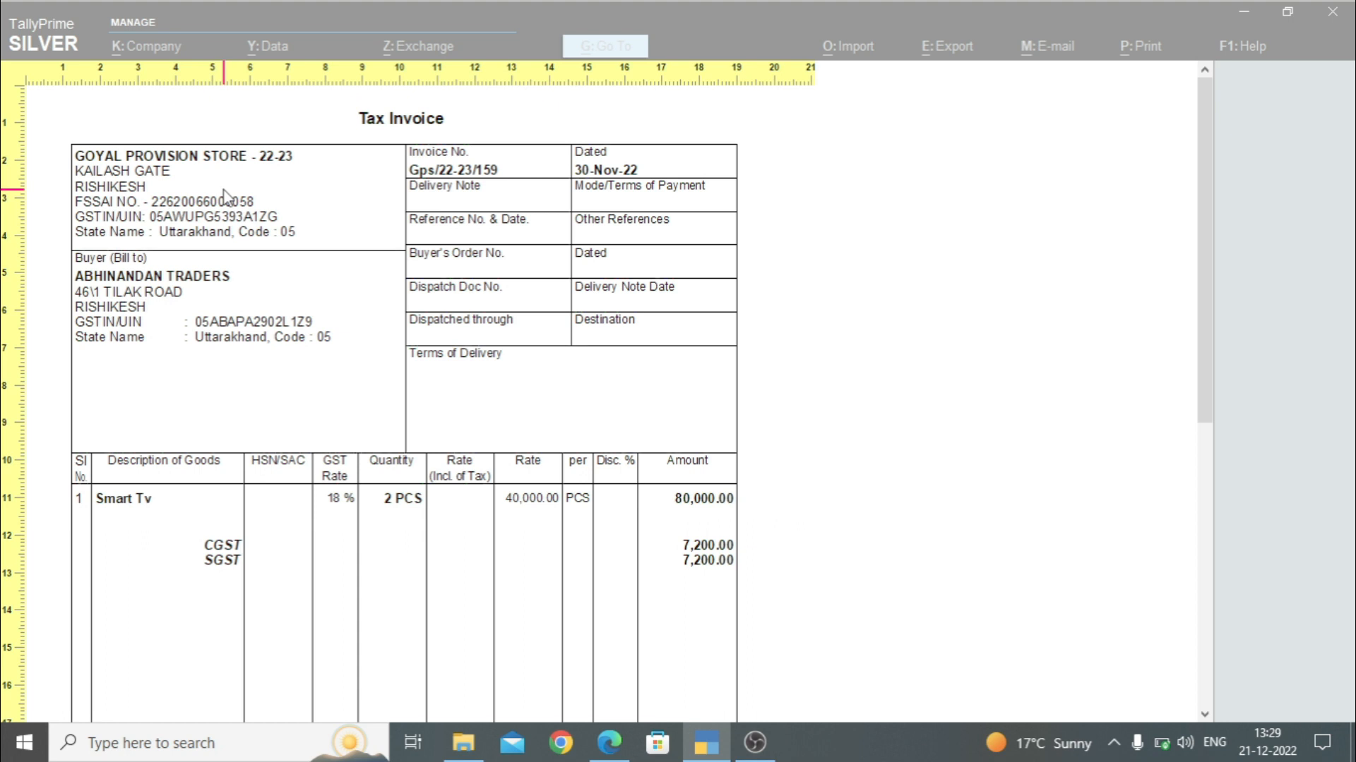
key("Escape")
key("Escape")
Open the invoice's print configuration and expand it to list all available options
key("Left")
key("Left")
key("Return")
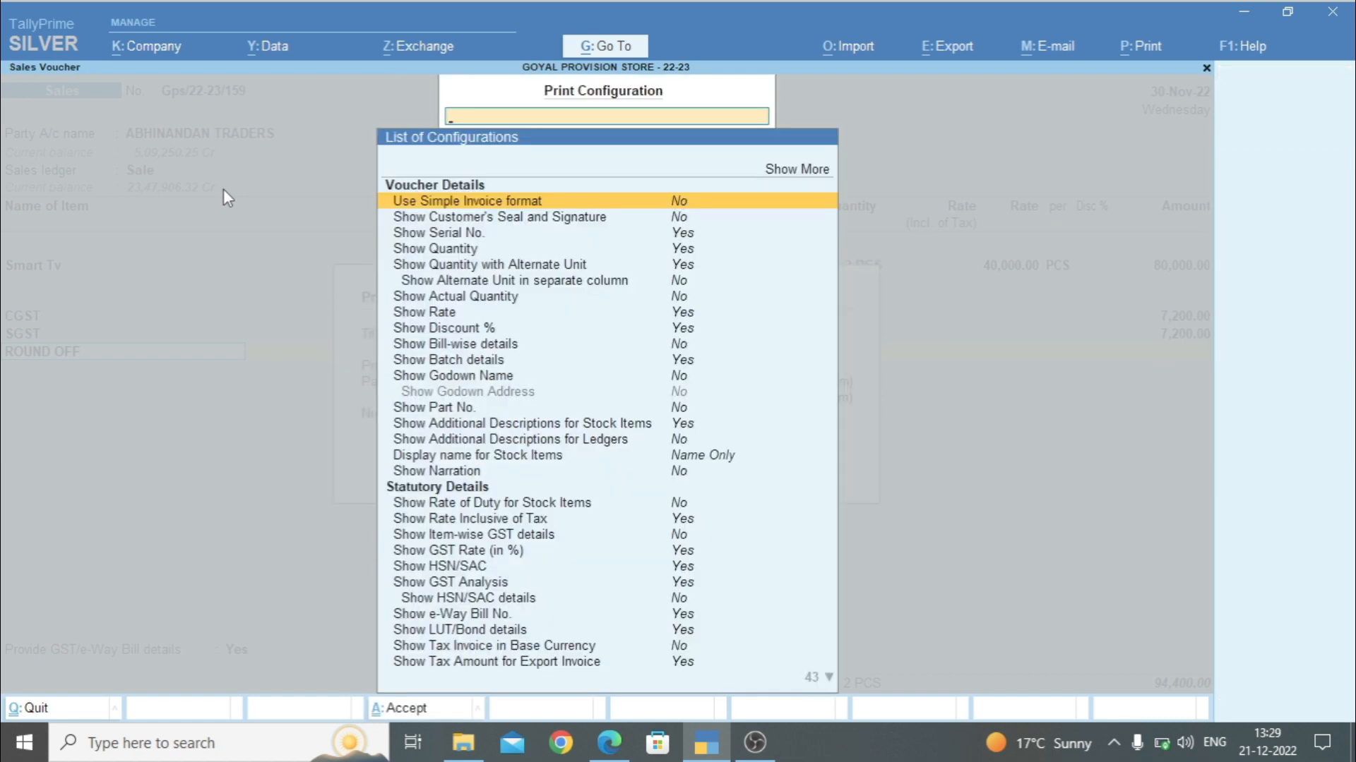
key("Up")
key("Return")
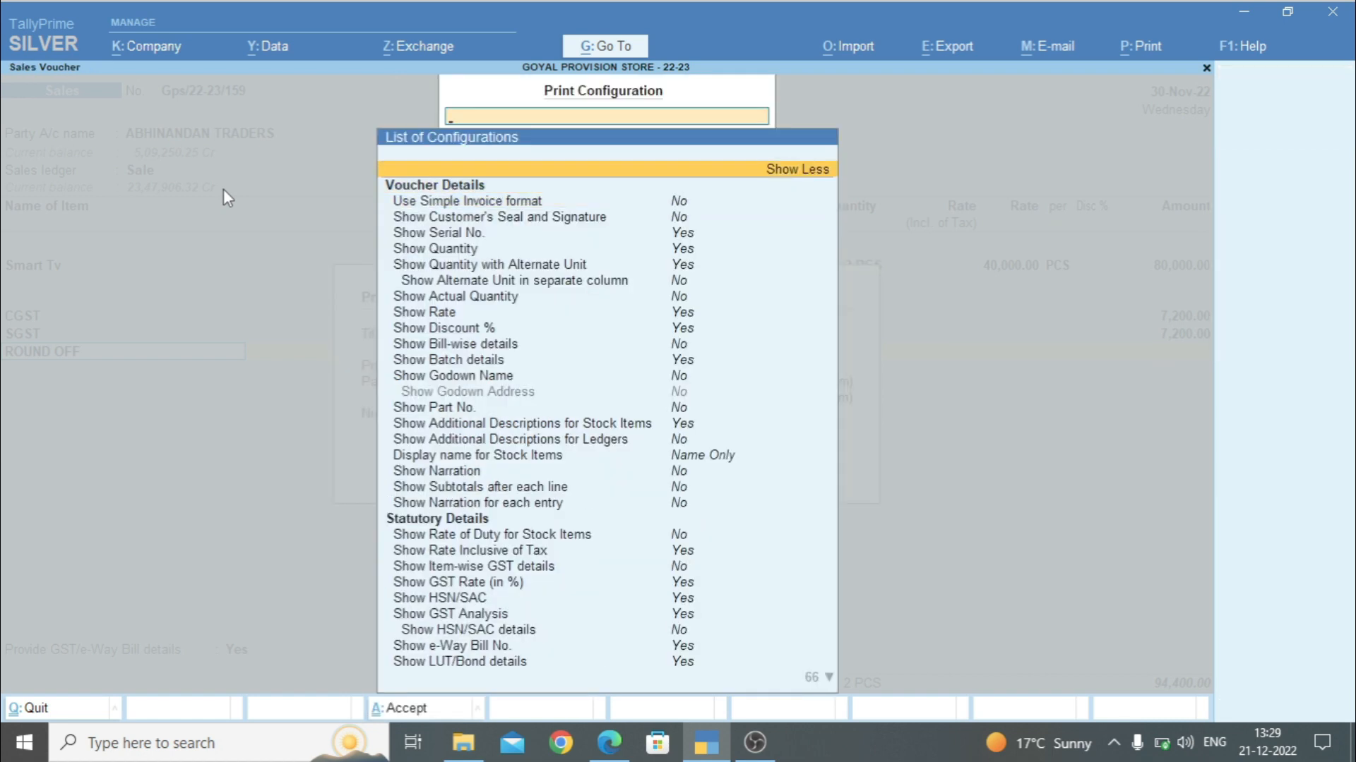
type("Party")
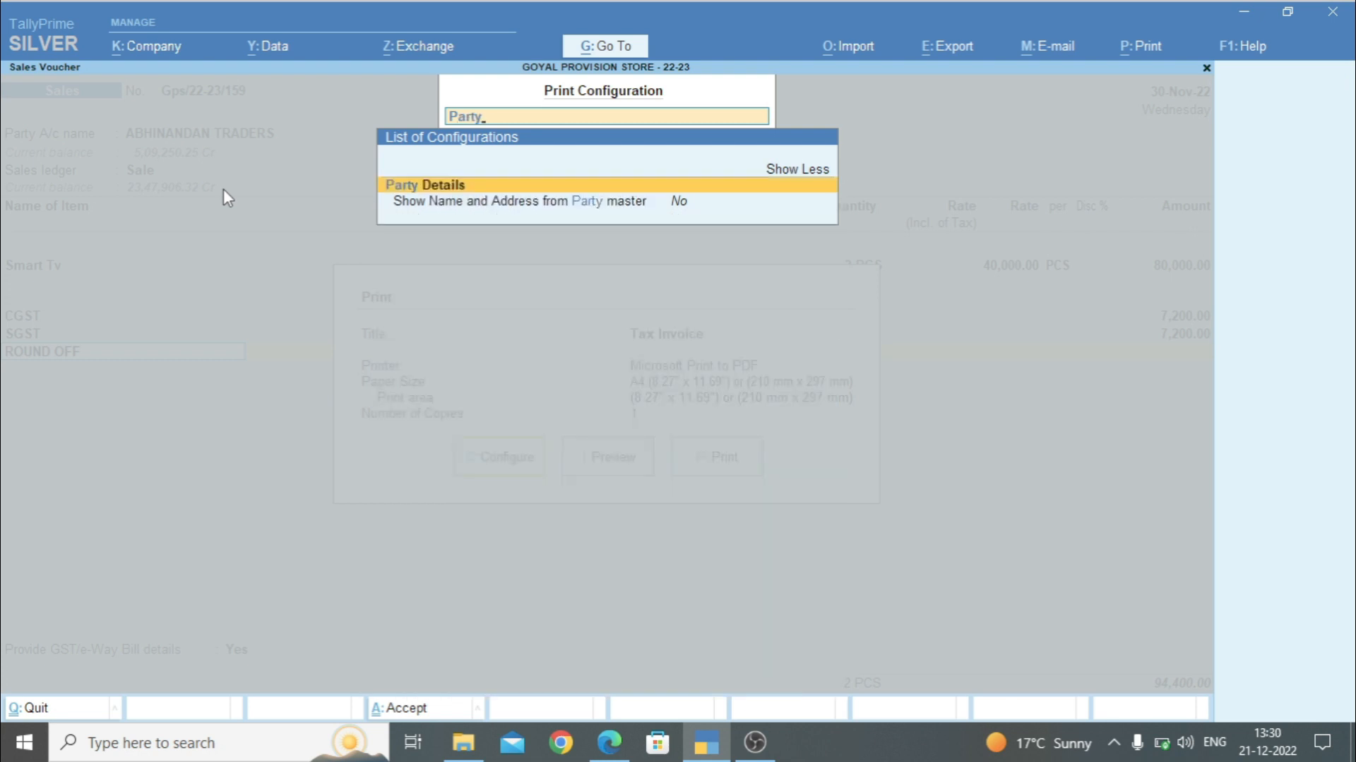
key("Down")
key("Return")
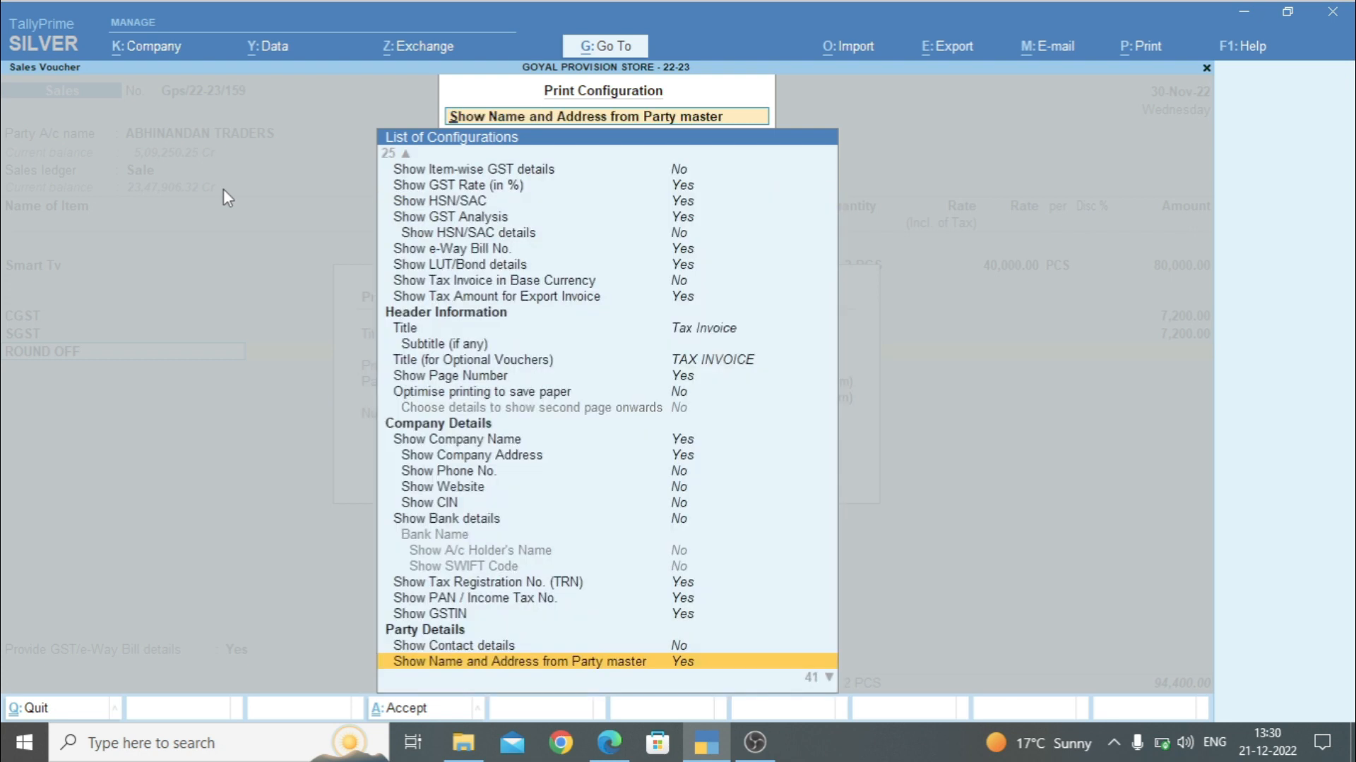
key("Return")
Set the party details option Show Name and Address from Party master to No for the invoice printout
key("Down")
key("Down")
key("Down")
key("Down")
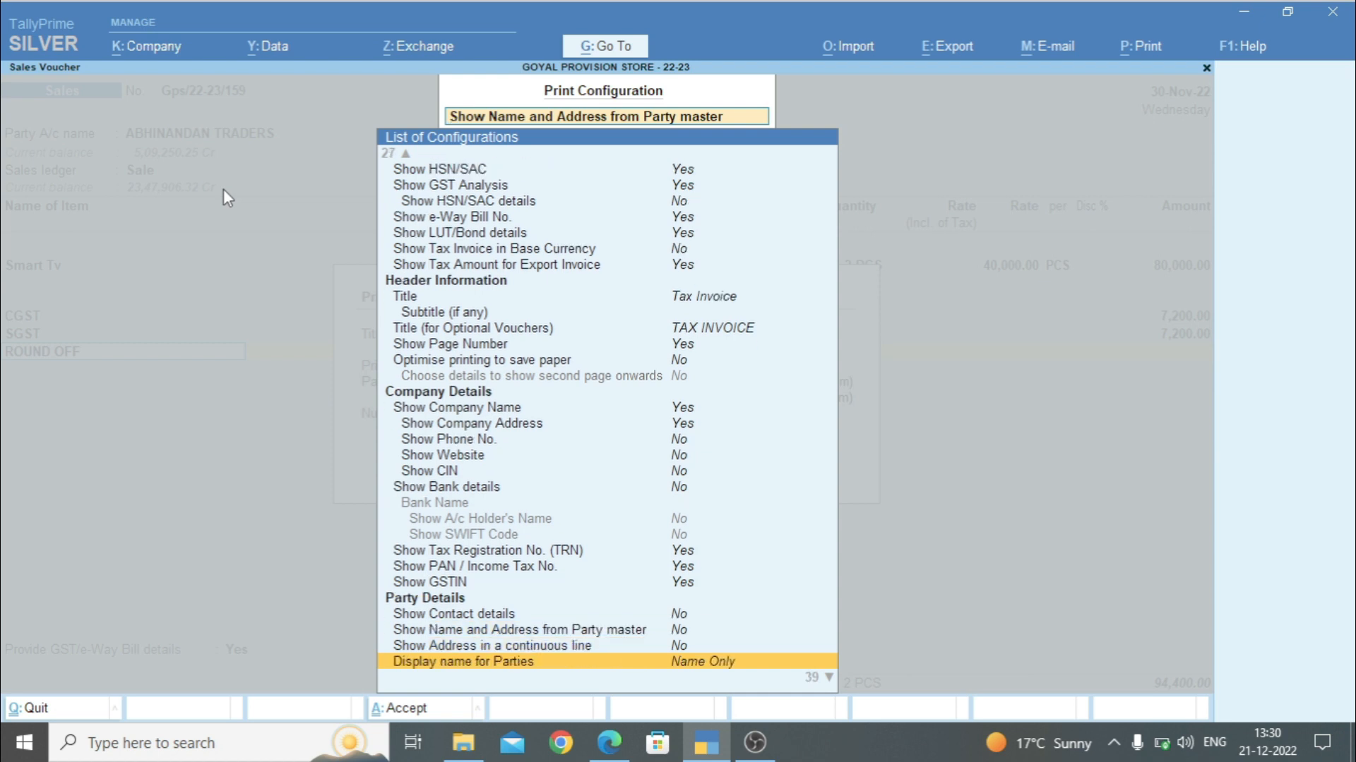
Set Show Place of Supply to Yes in the party details of the print configuration
key("Down")
key("Down")
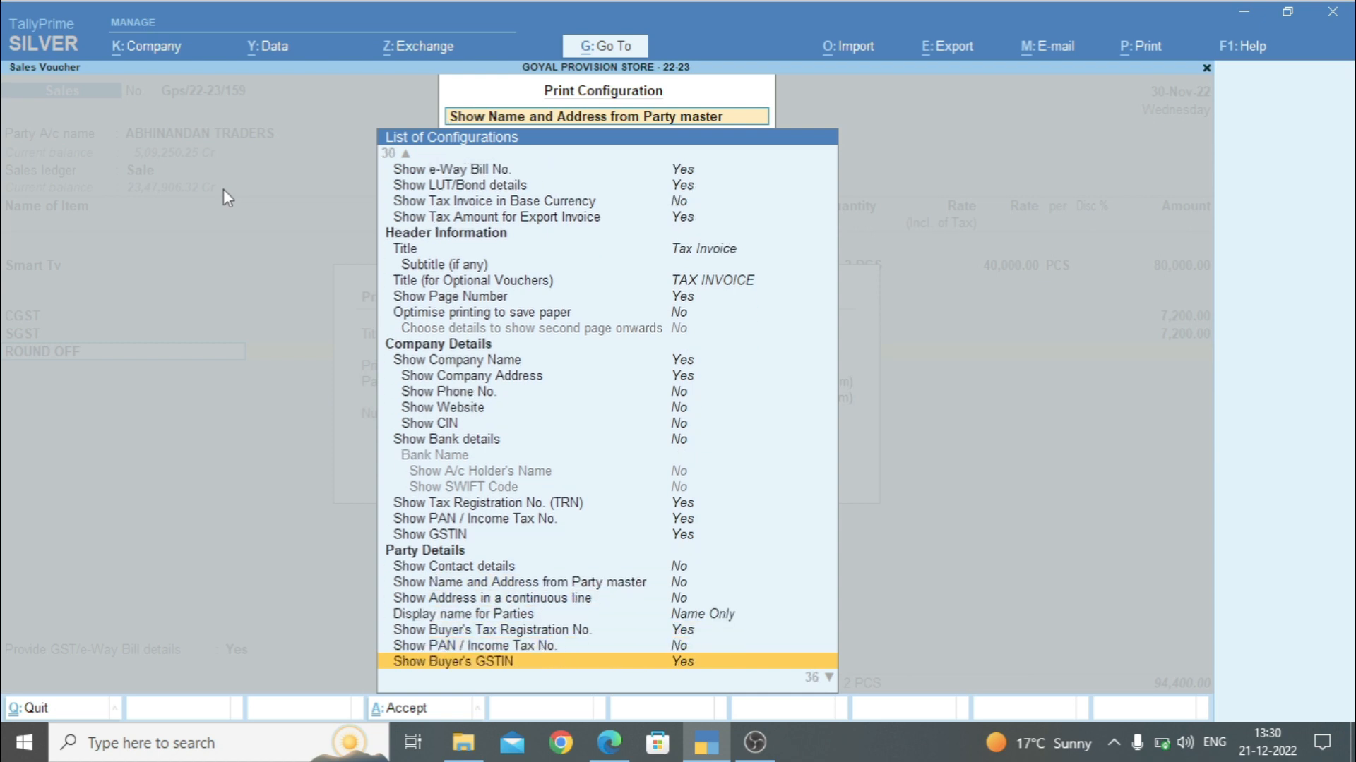
key("Down")
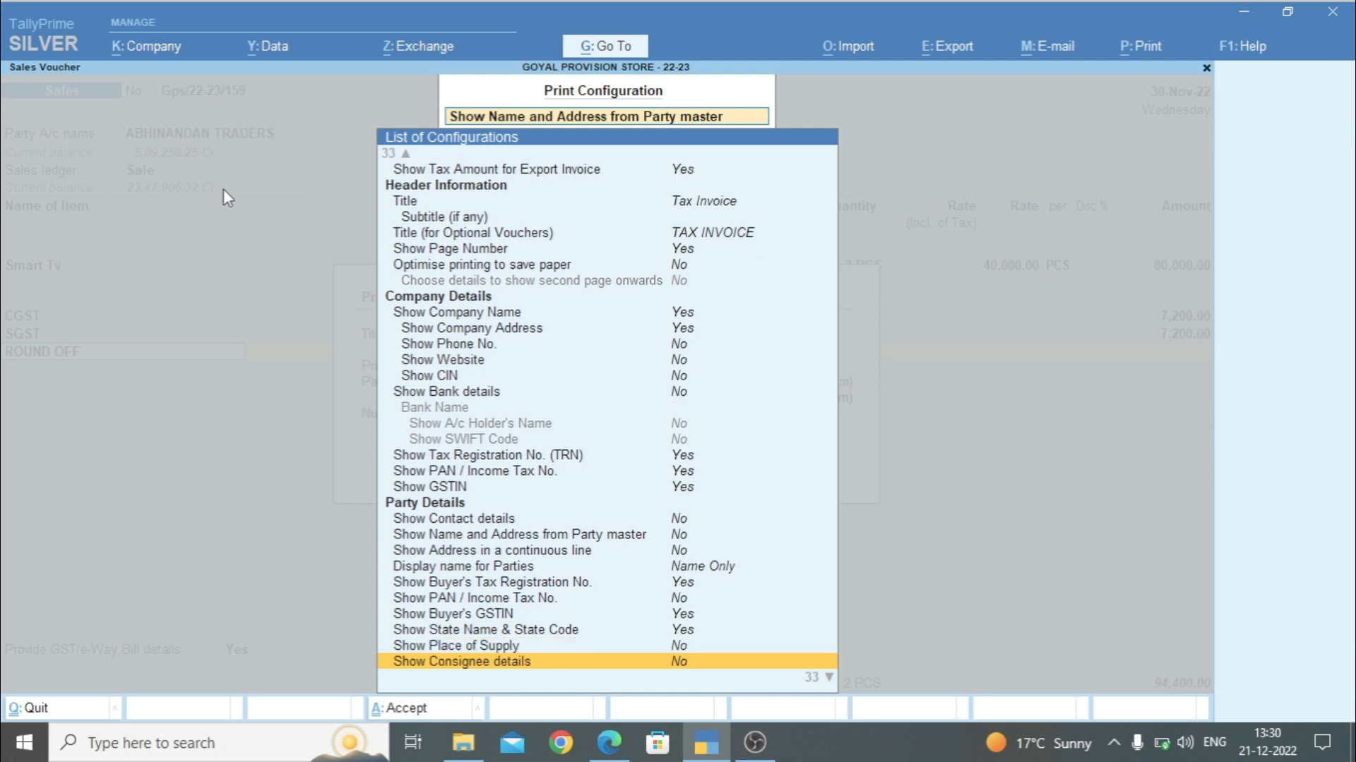
key("Up")
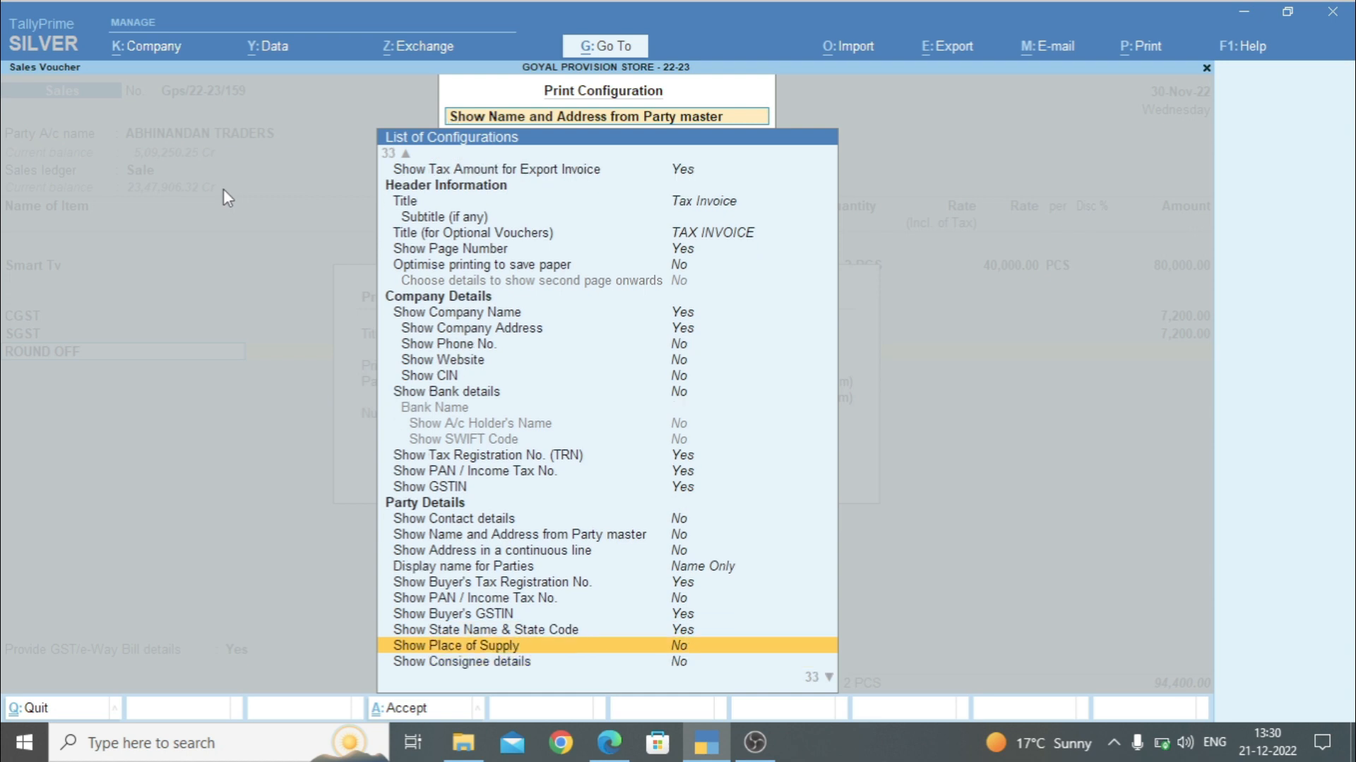
key("Return")
Set Show Consignee details to Yes in the party details and close the print configuration
key("Down")
key("Down")
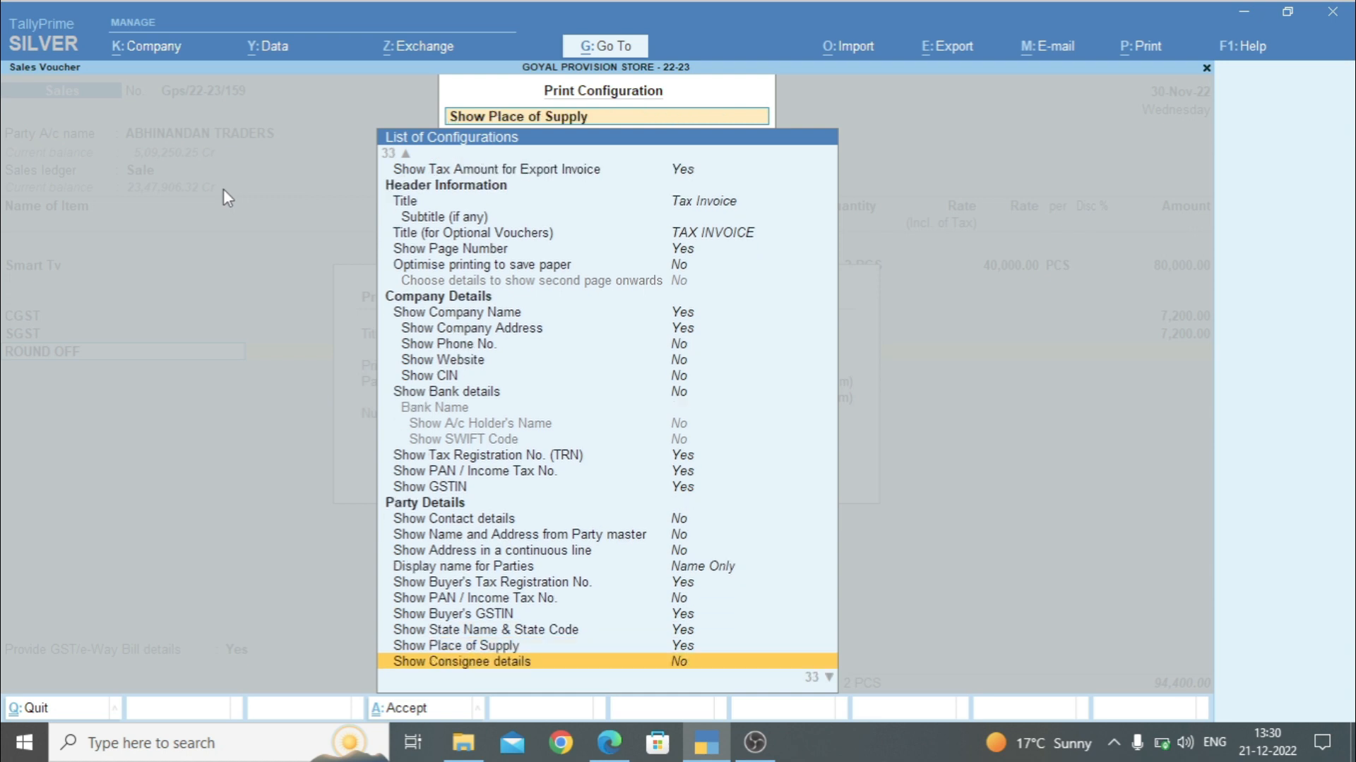
key("Up")
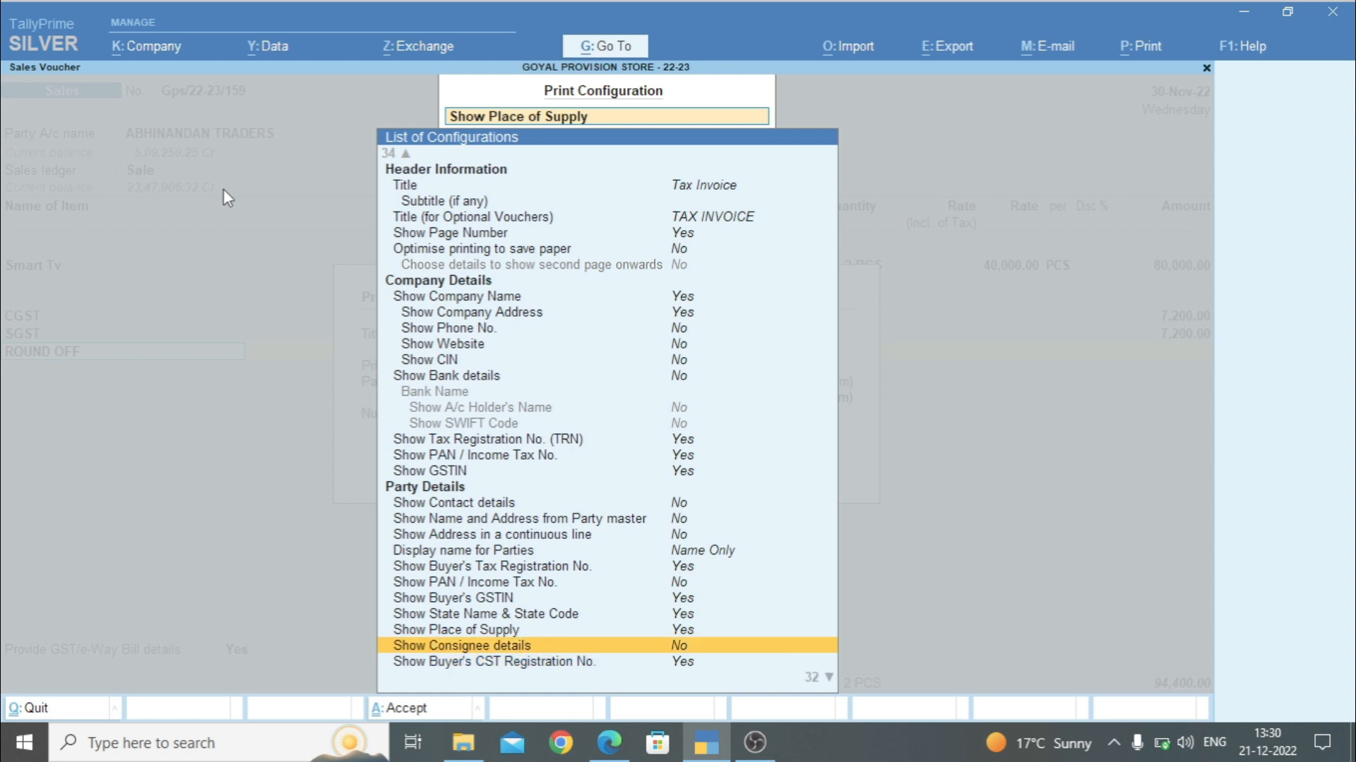
key("Return")
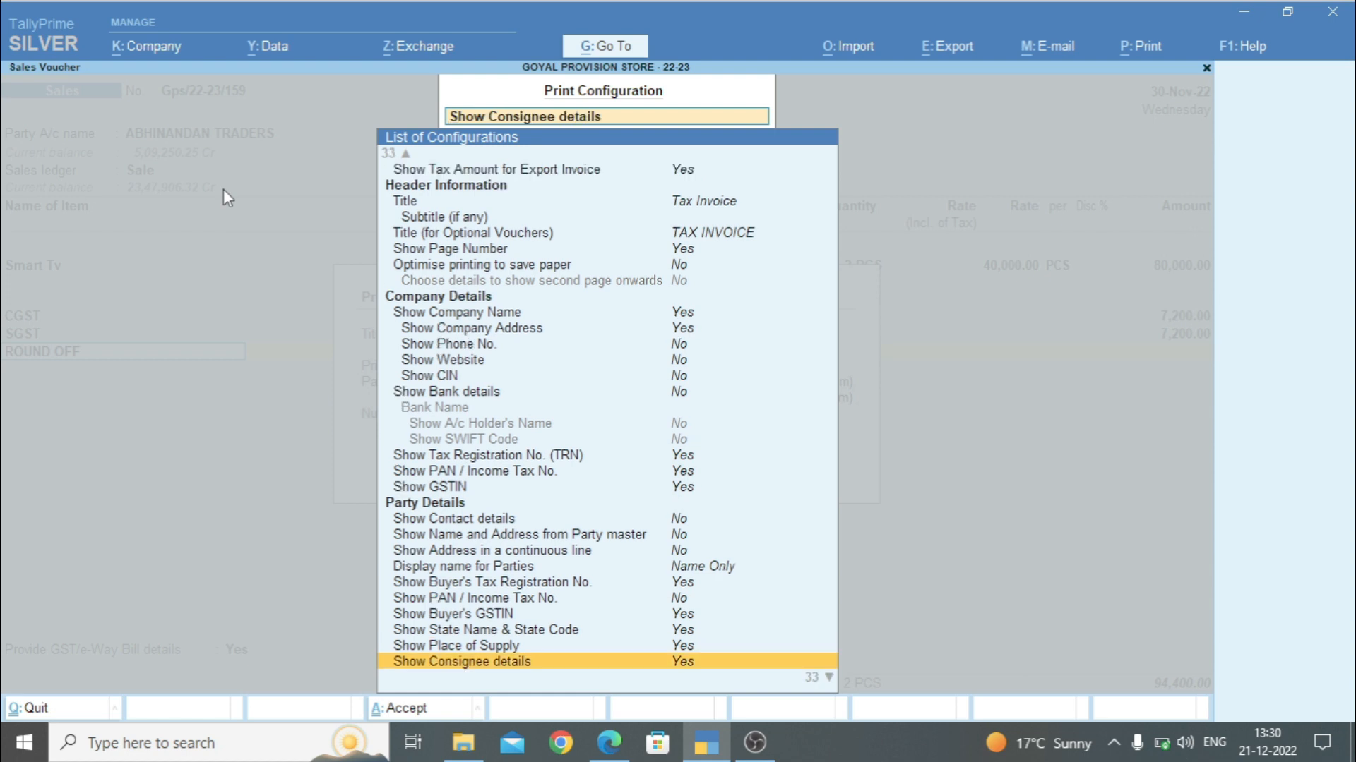
key("Escape")
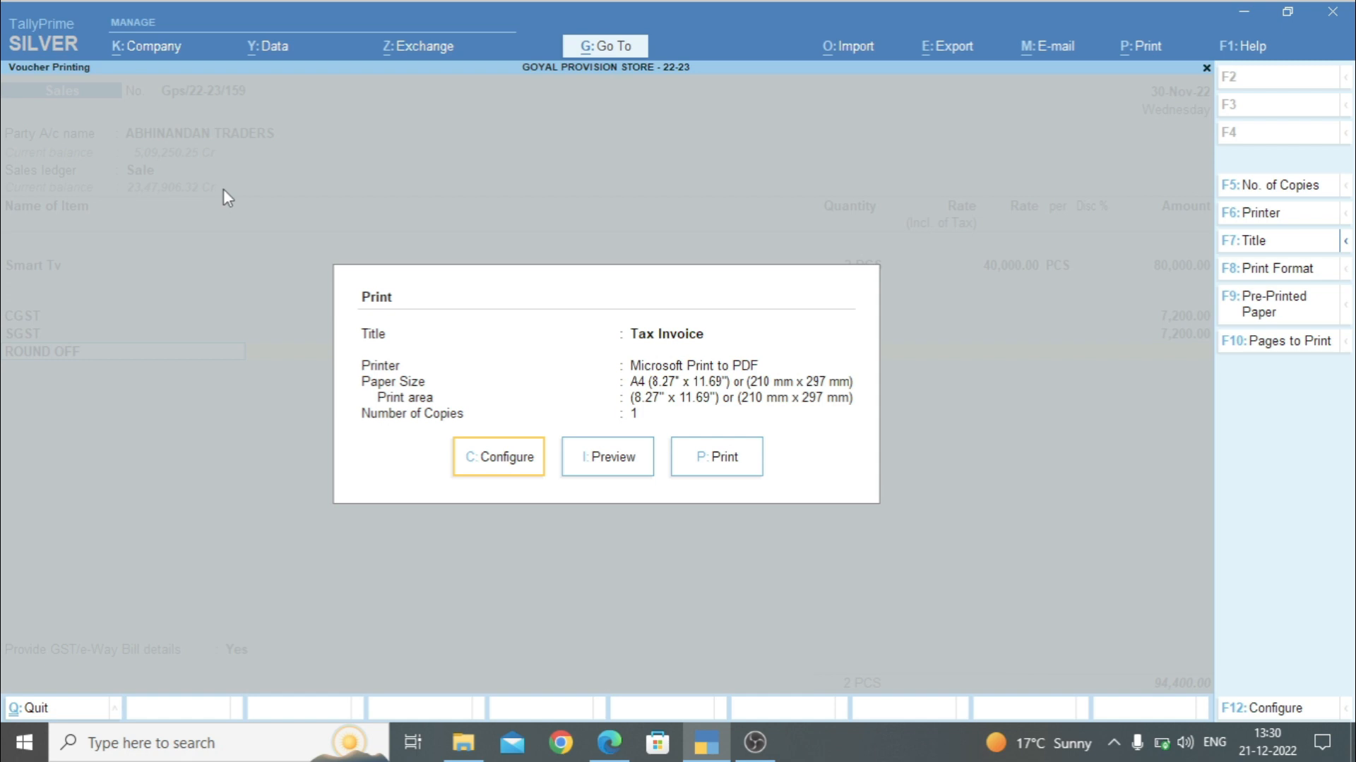
Preview the tax invoice and enlarge it to examine the consignee, buyer and place of supply details
key("Right")
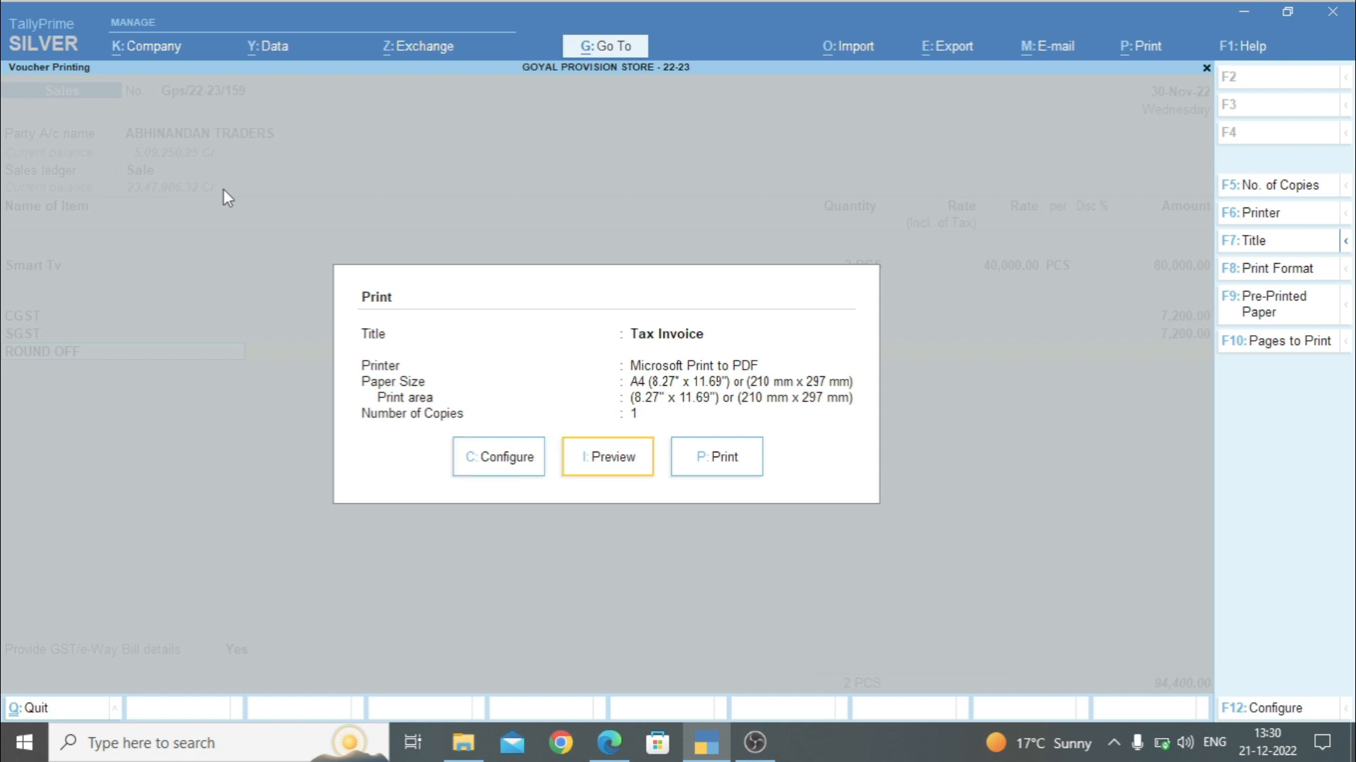
key("Return")
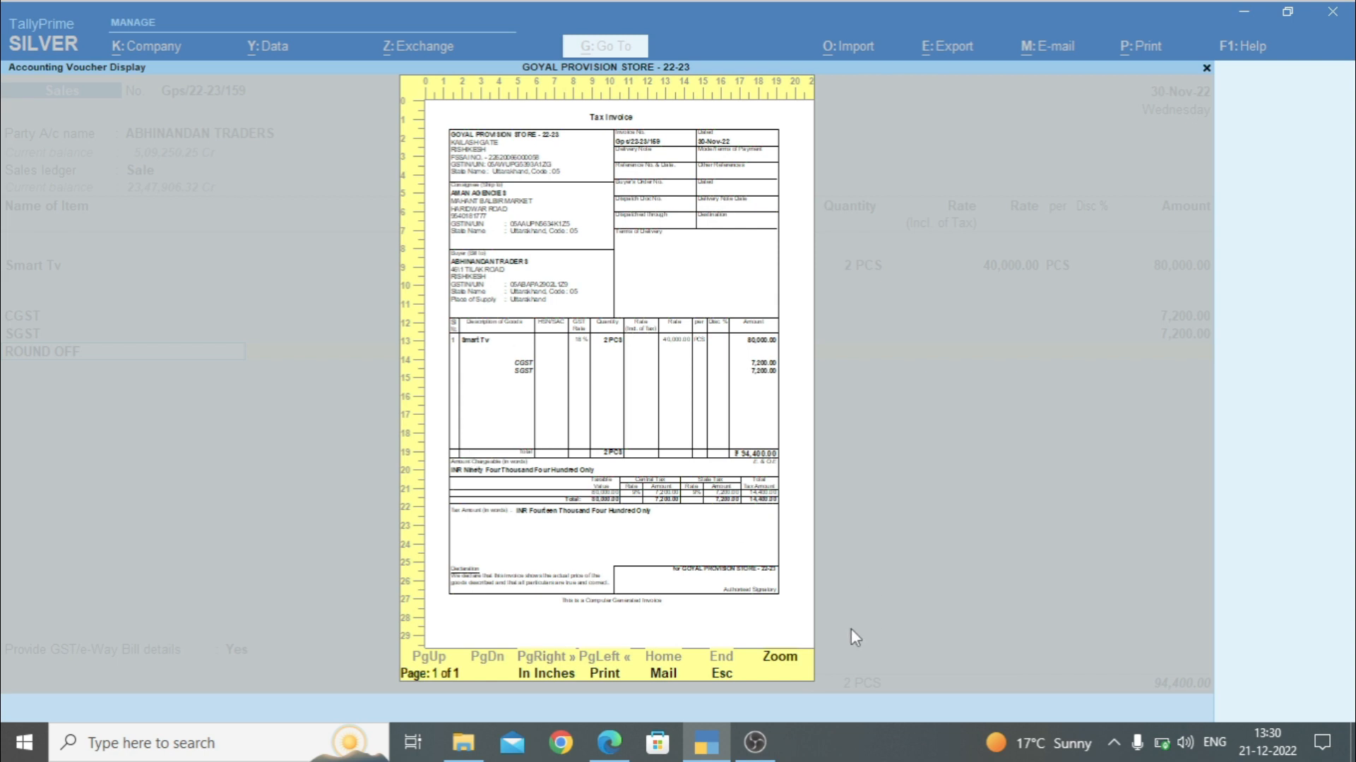
key("alt+z")
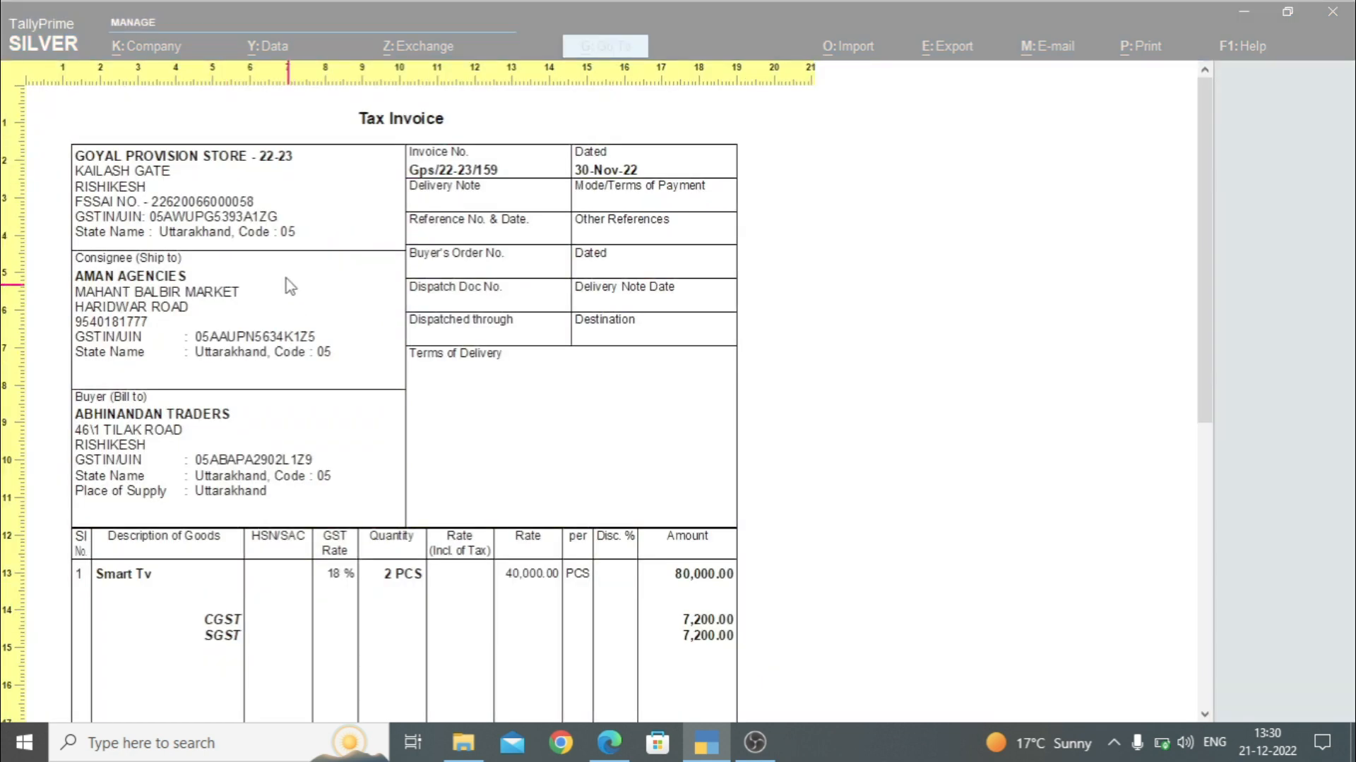